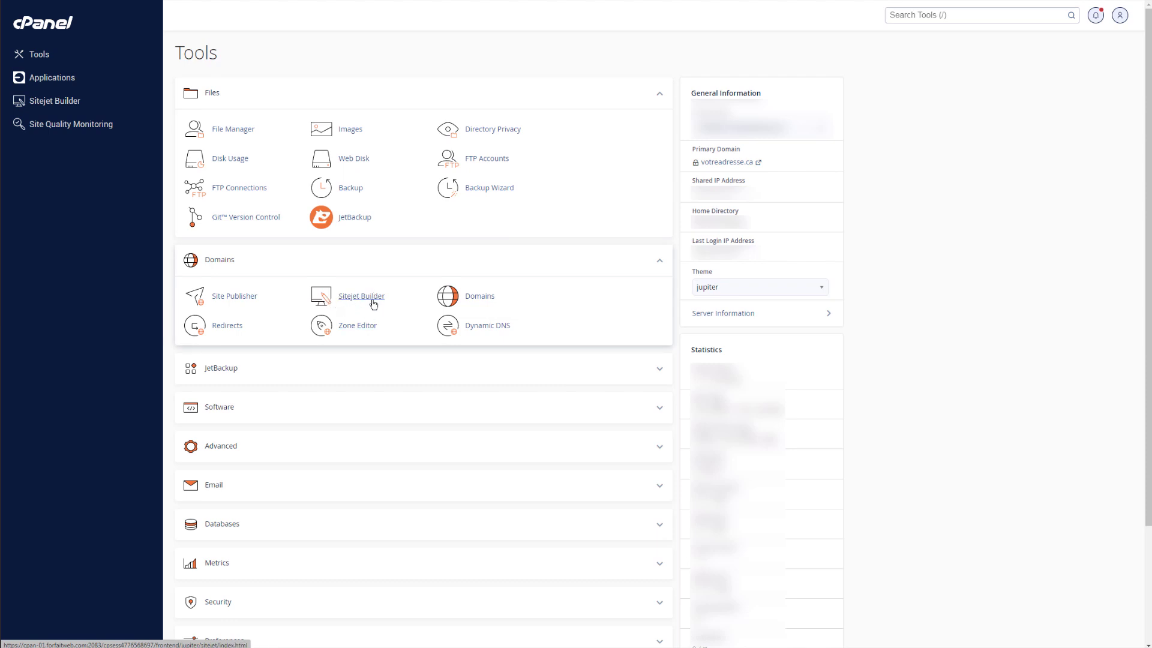
# - Open Sitejet Builder and read the notice beside the votreadresse.ca website
pyautogui.click(65, 102)
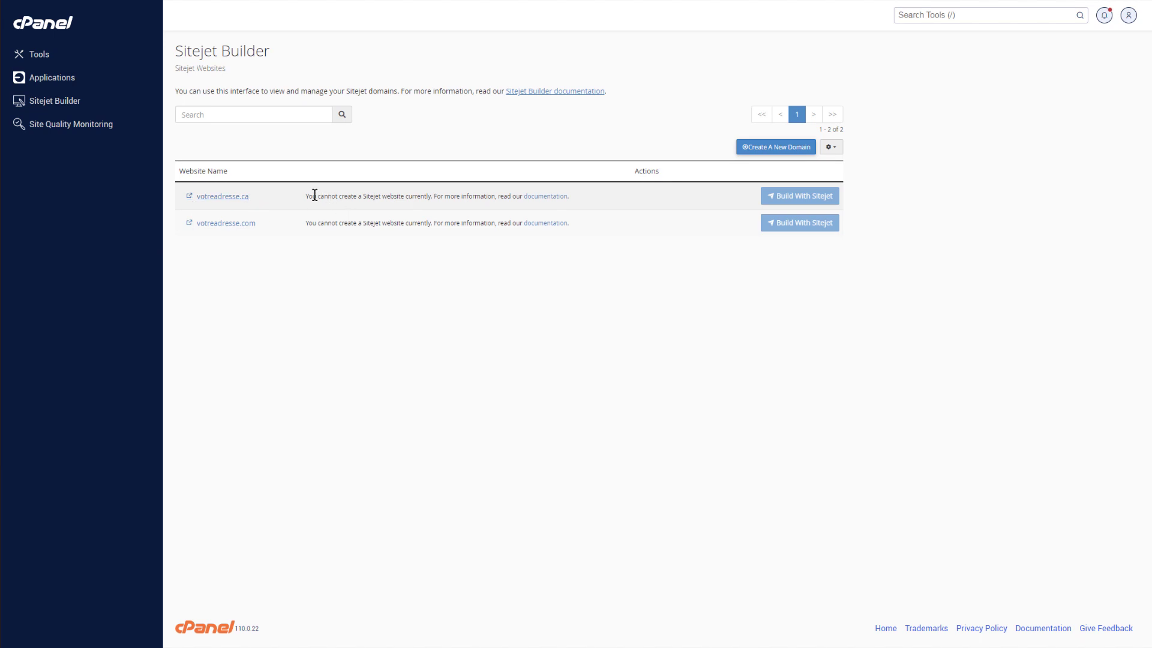
pyautogui.moveTo(307, 196); pyautogui.dragTo(467, 198)
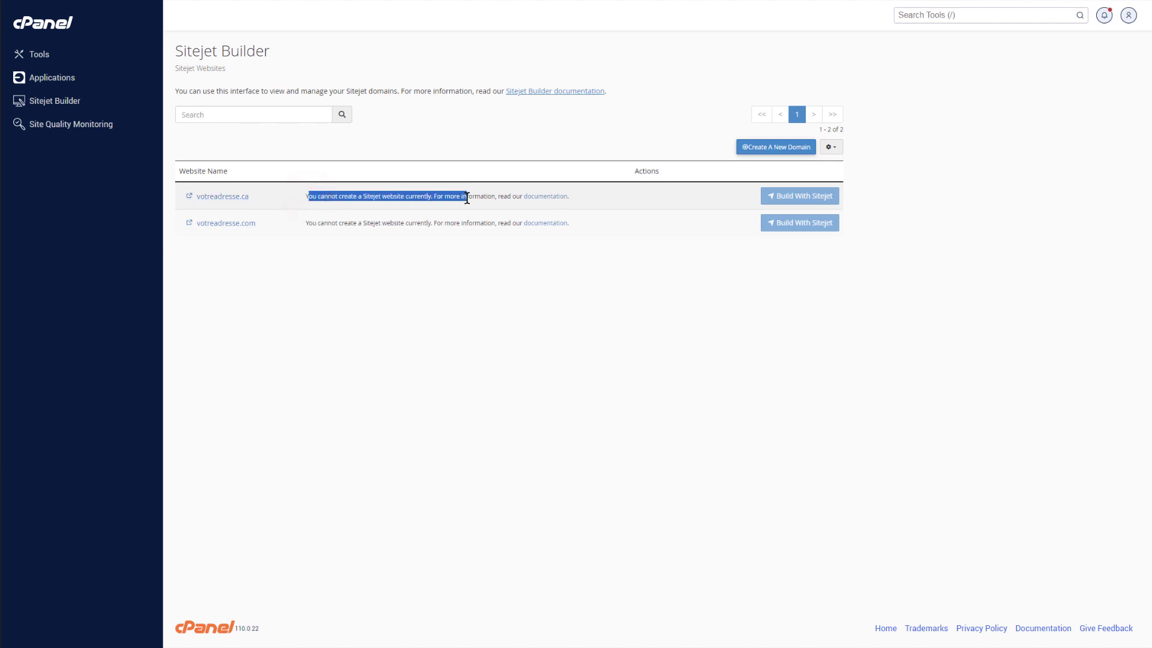
pyautogui.click(386, 201)
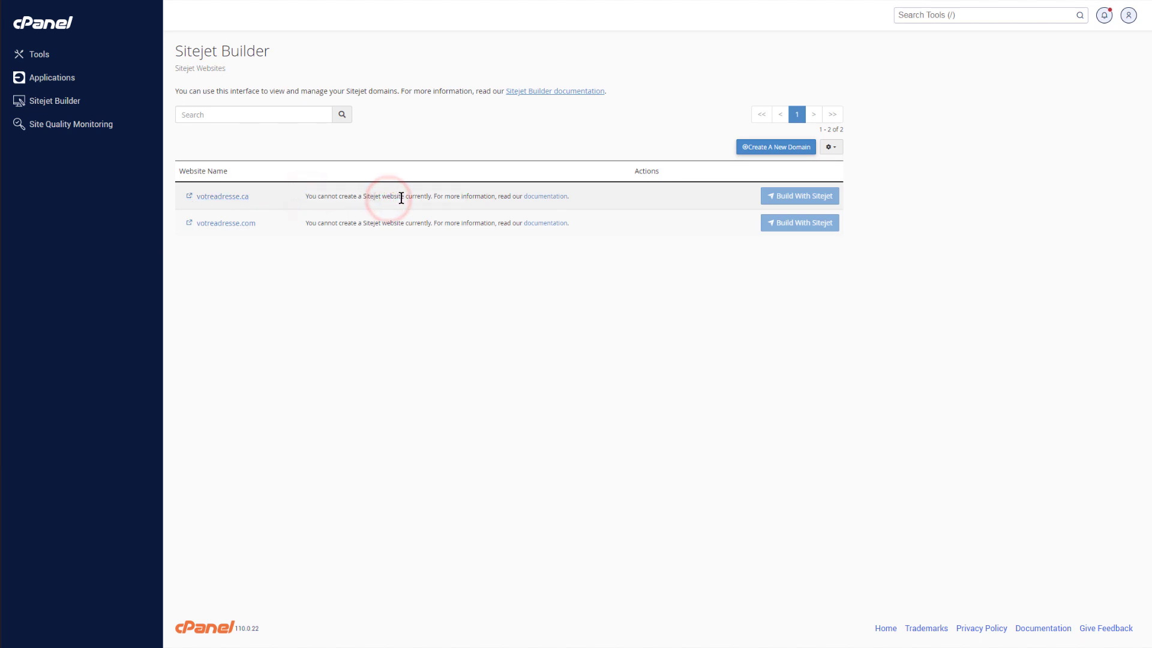
# - Open the documentation linked for votreadresse.ca and read the "Document root directory contains files" section, including the example /public_html/ path
pyautogui.click(544, 198)
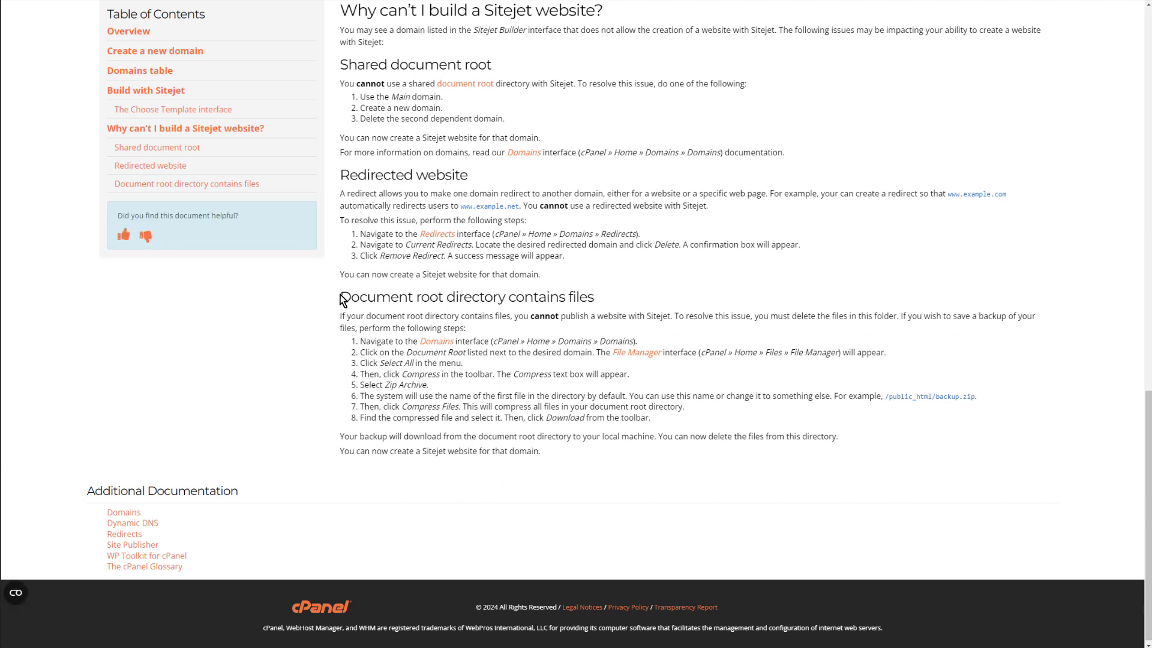
pyautogui.moveTo(340, 299); pyautogui.dragTo(607, 298)
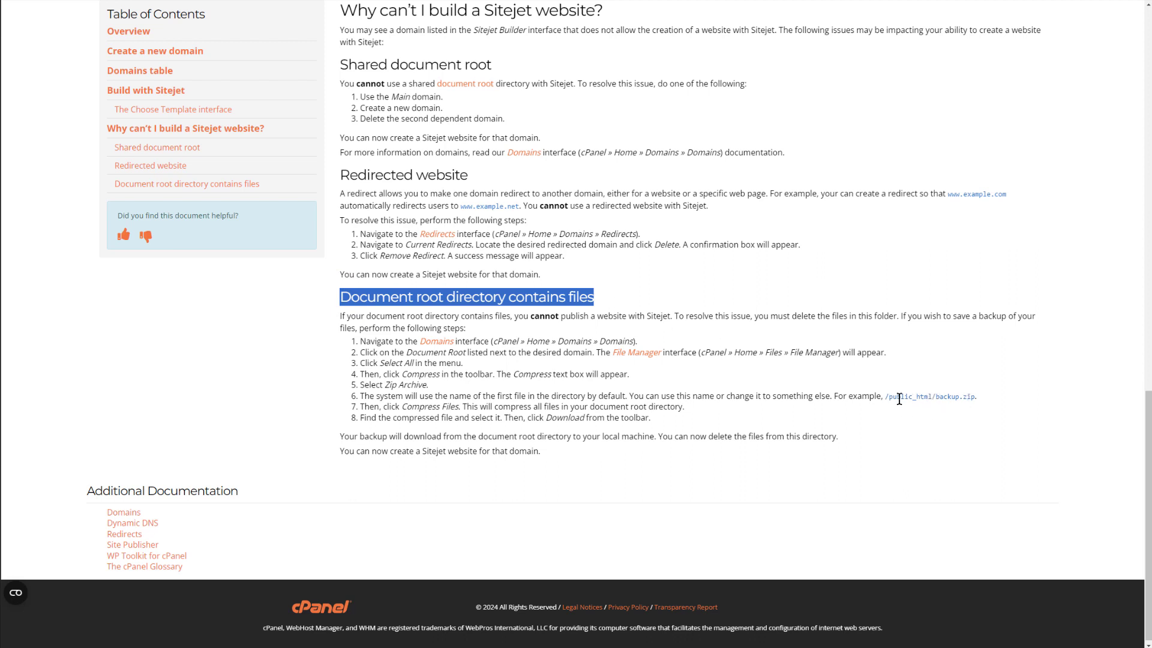
pyautogui.moveTo(935, 396); pyautogui.dragTo(886, 396)
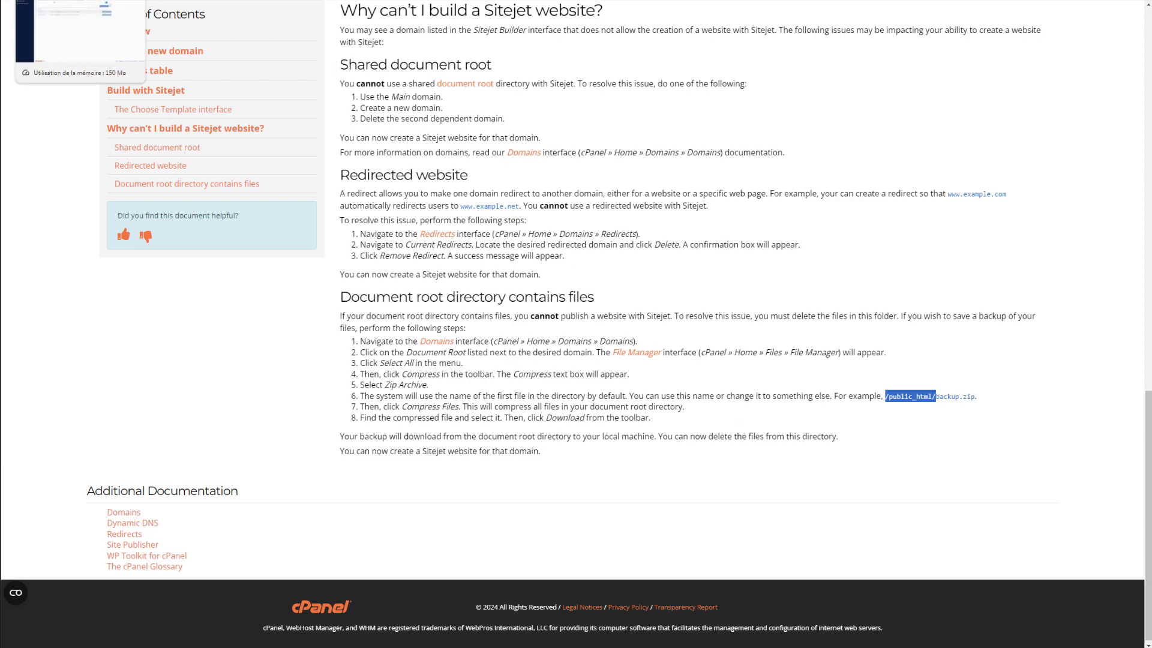
# - Return from the documentation to the cPanel tools and open File Manager
pyautogui.hotkey('ctrl', 'Tab')
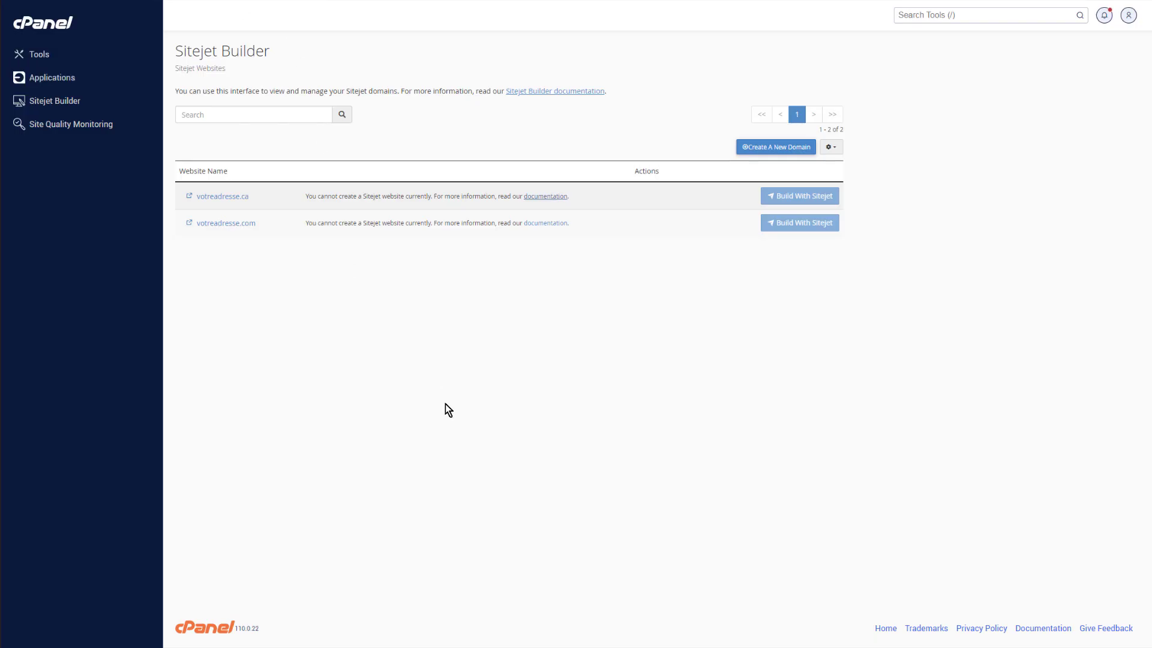
pyautogui.click(43, 58)
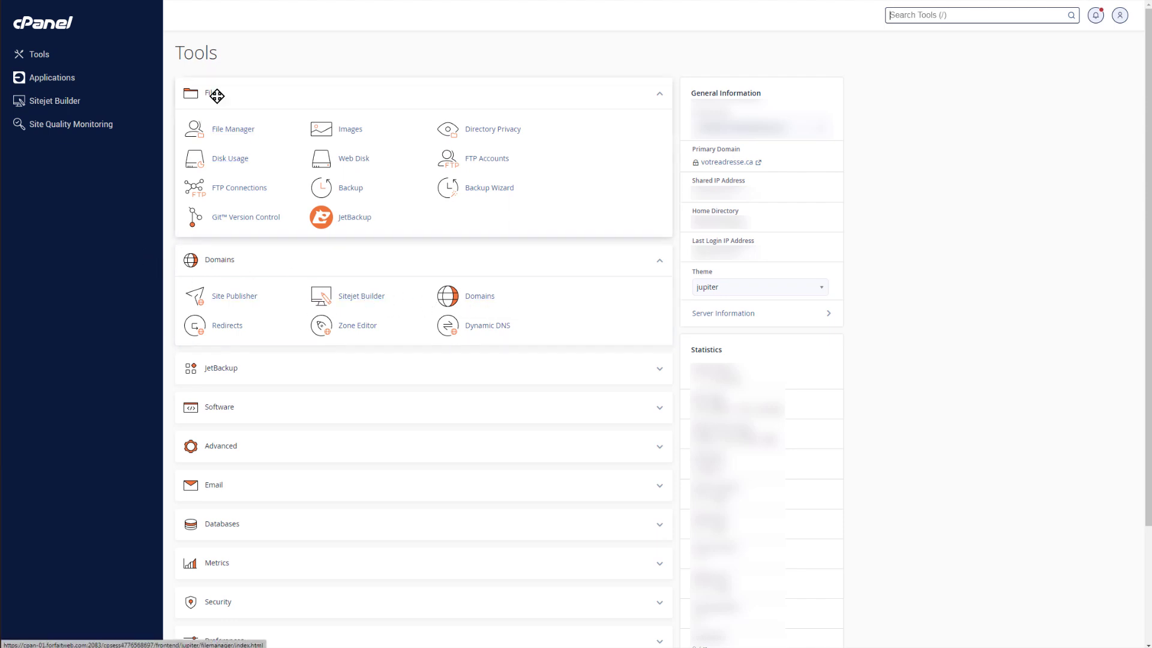
pyautogui.click(238, 131)
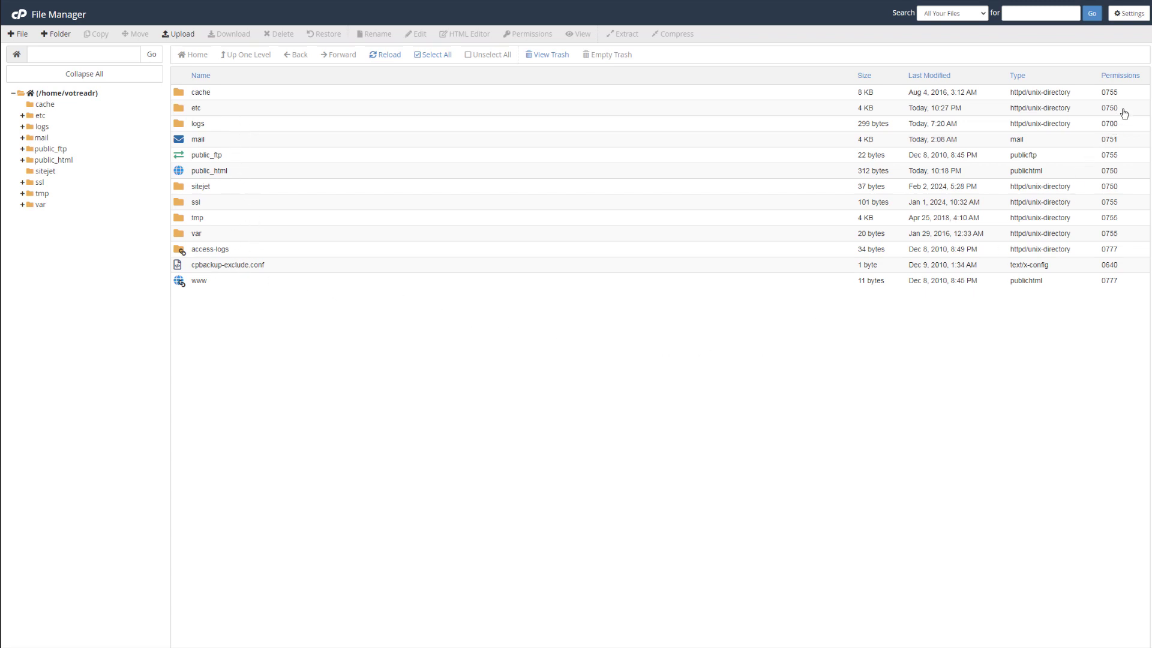
# - Turn on Show Hidden Files (dotfiles) in the File Manager preferences and save the setting
pyautogui.click(1131, 18)
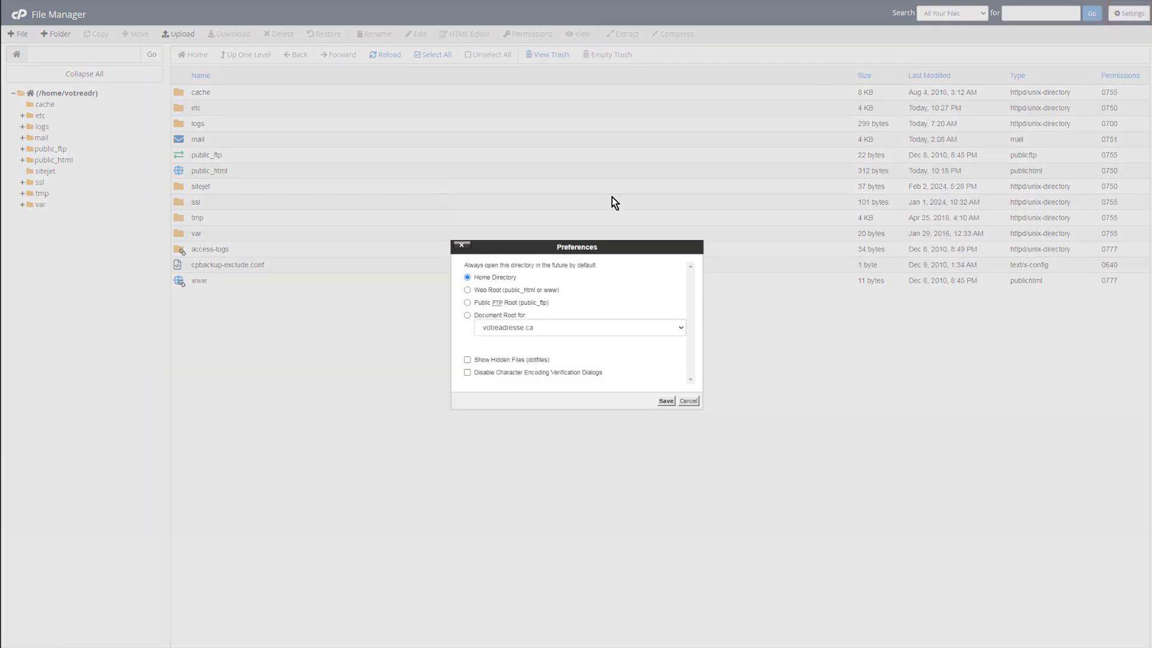
pyautogui.click(467, 360)
pyautogui.click(665, 401)
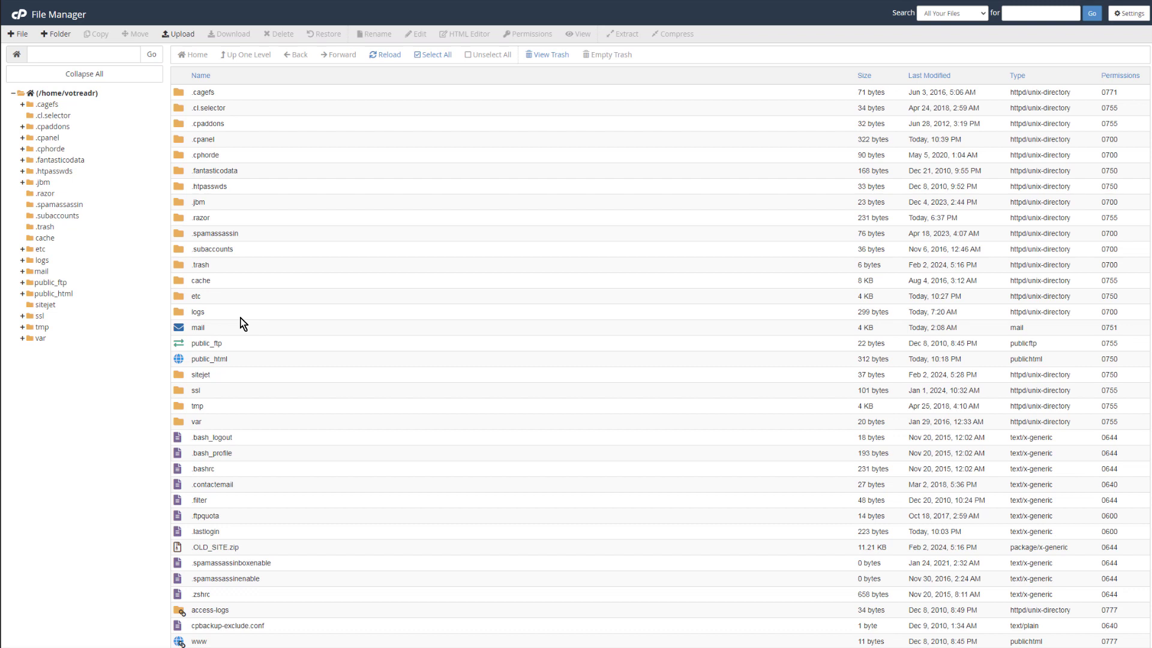
# - Set up a Zip Archive compression of all items in the public_html folder, from .well-known to test.html
pyautogui.doubleClick(179, 359)
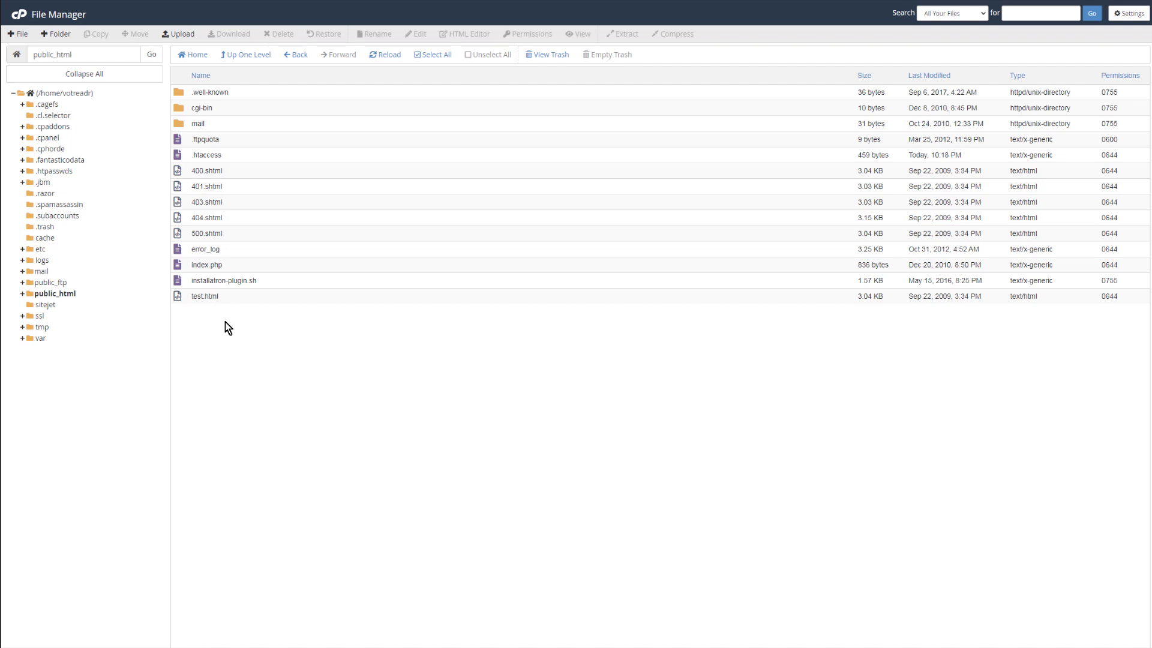
pyautogui.click(297, 298)
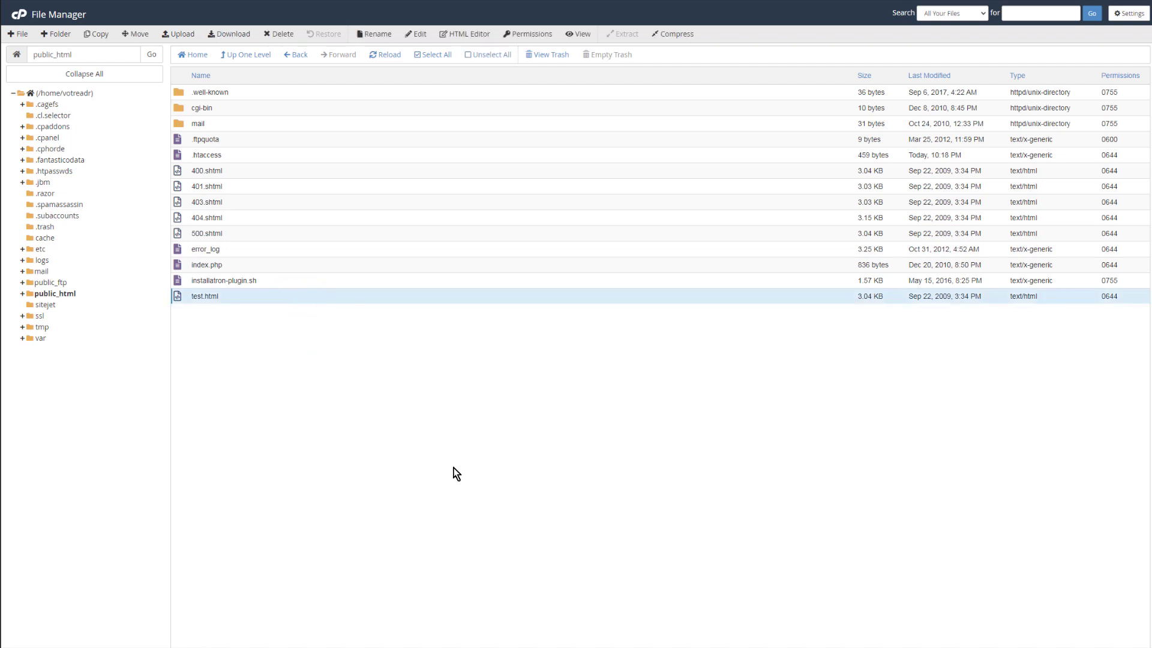
pyautogui.keyDown('shift'); pyautogui.click(320, 91); pyautogui.keyUp('shift')
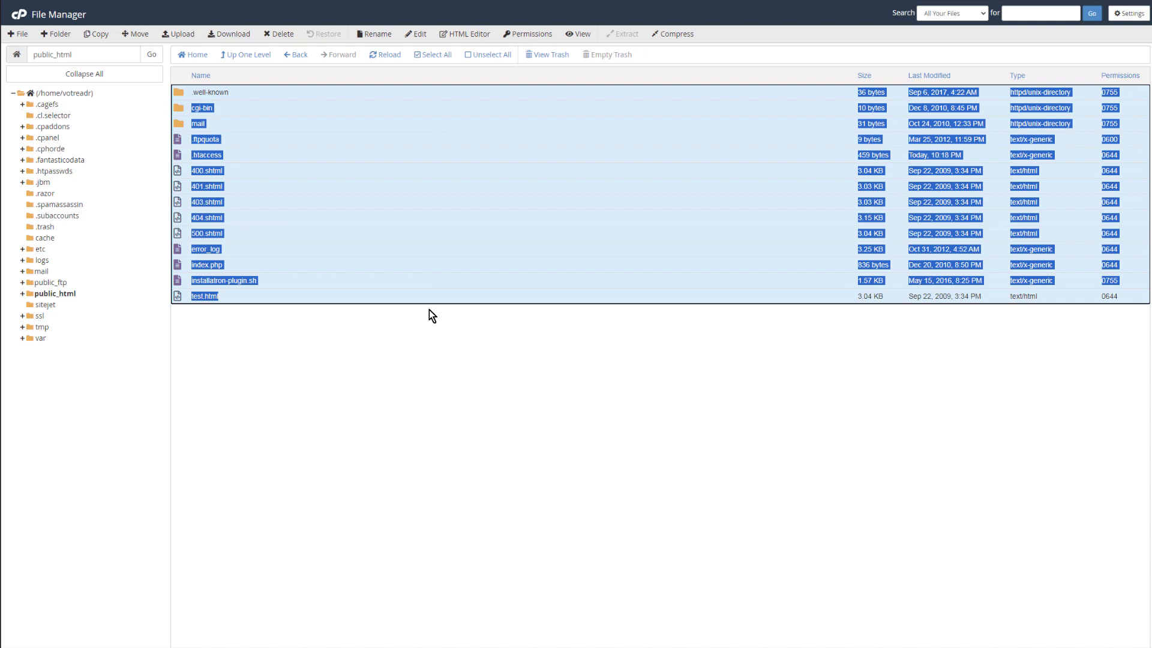
pyautogui.click(684, 34)
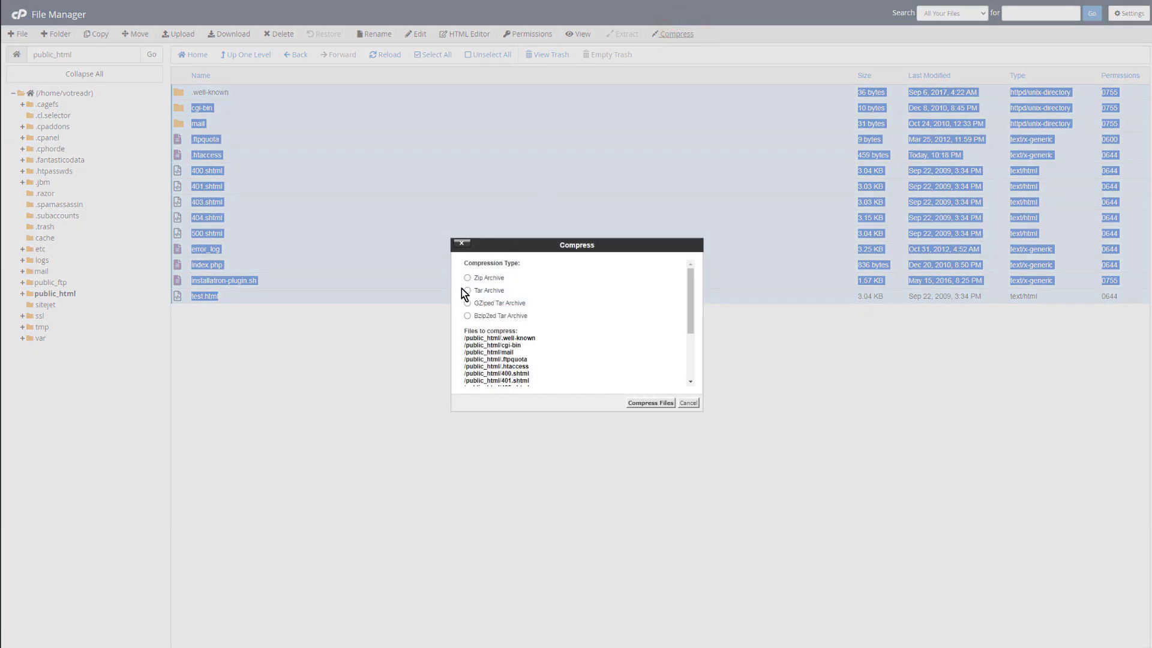
pyautogui.click(468, 279)
# - Name the archive Backup_website.zip, store it in the home directory, compress the files and dismiss the results
pyautogui.scroll(-3, 640, 322)
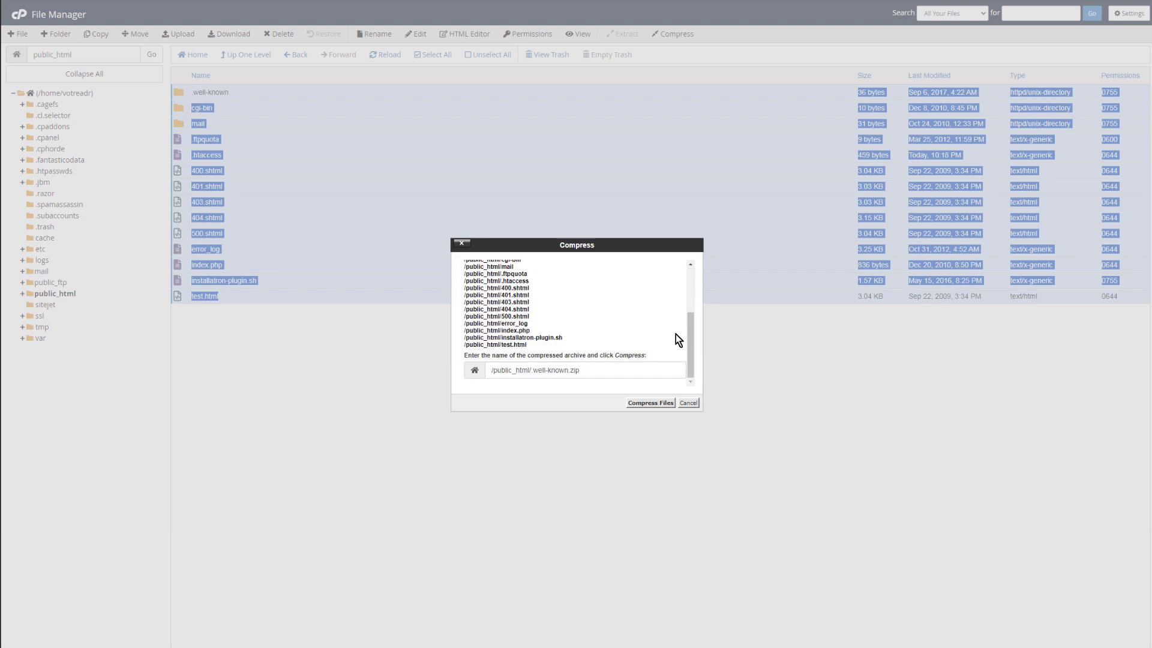
pyautogui.click(690, 348)
pyautogui.doubleClick(502, 371)
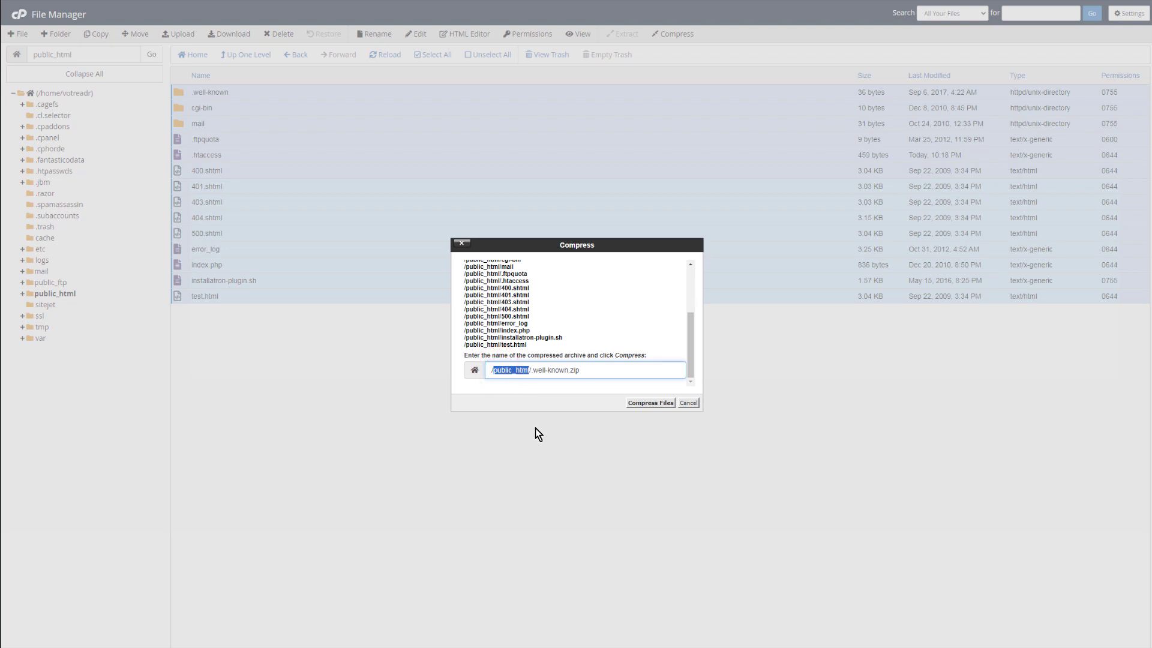
pyautogui.press('Delete')
pyautogui.press('Delete')
pyautogui.press('Delete')
pyautogui.press('Delete')
pyautogui.press('Delete')
pyautogui.press('Delete')
pyautogui.press('Delete')
pyautogui.press('Delete')
pyautogui.press('Delete')
pyautogui.press('Delete')
pyautogui.press('Delete')
pyautogui.press('Delete')
pyautogui.press('Delete')
pyautogui.press('Delete')
pyautogui.press('Delete')
pyautogui.press('Delete')
pyautogui.press('Delete')
pyautogui.write('Backup_website.zip')
pyautogui.click(662, 407)
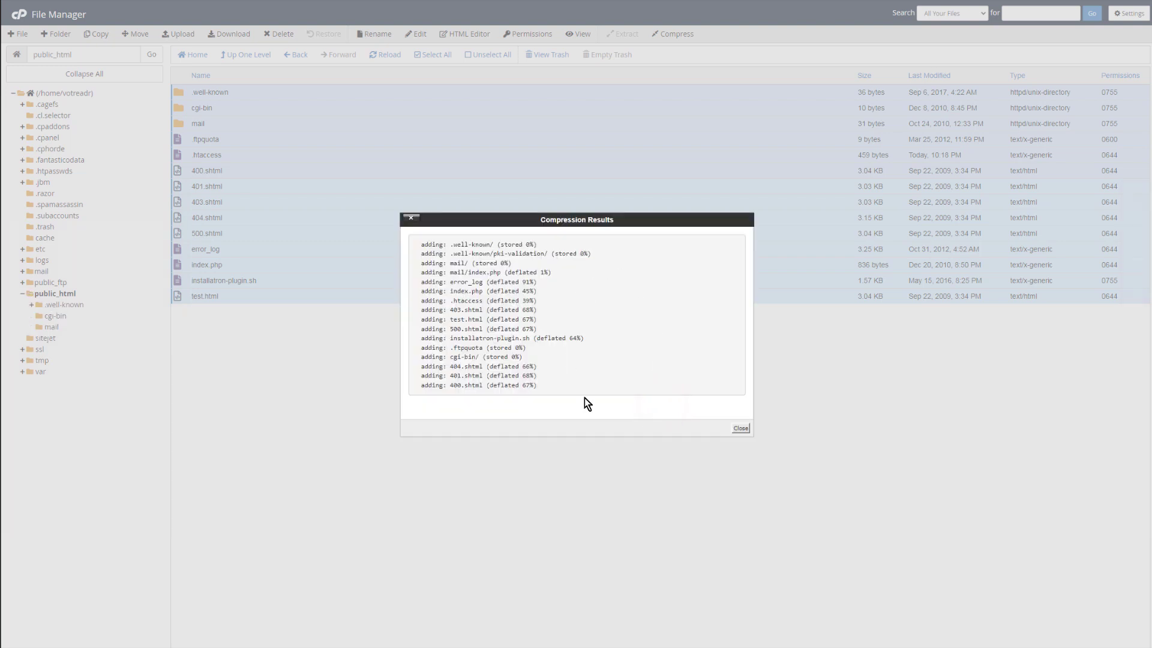
pyautogui.click(740, 429)
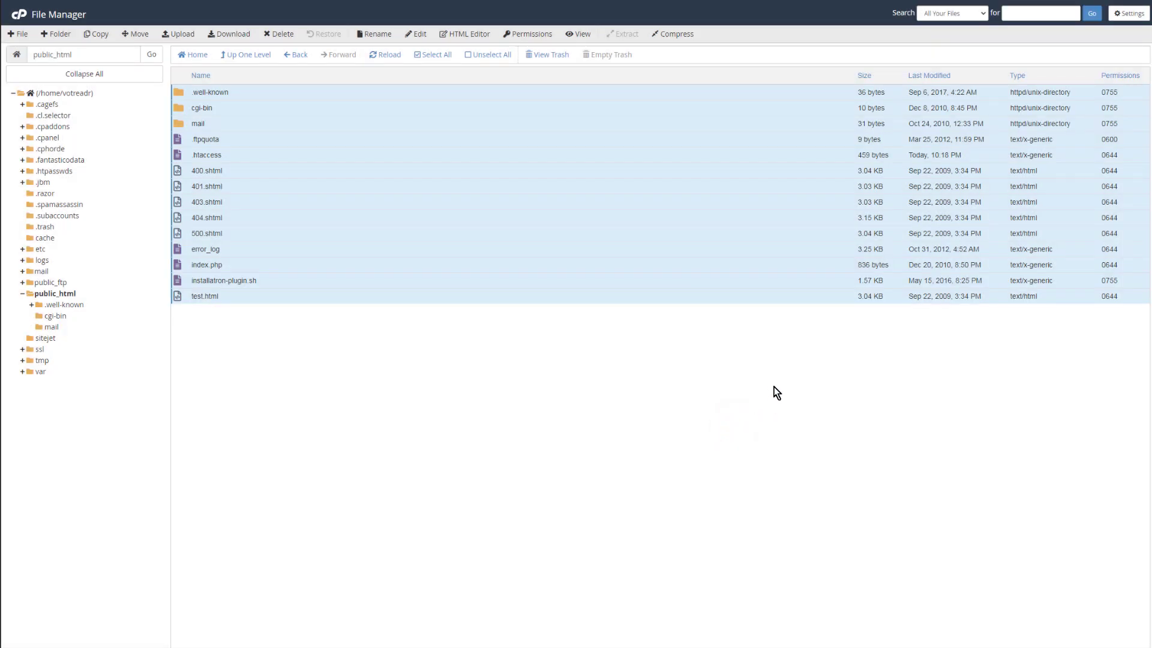
# - Go up to the home directory and locate the Backup_website.zip file
pyautogui.click(259, 56)
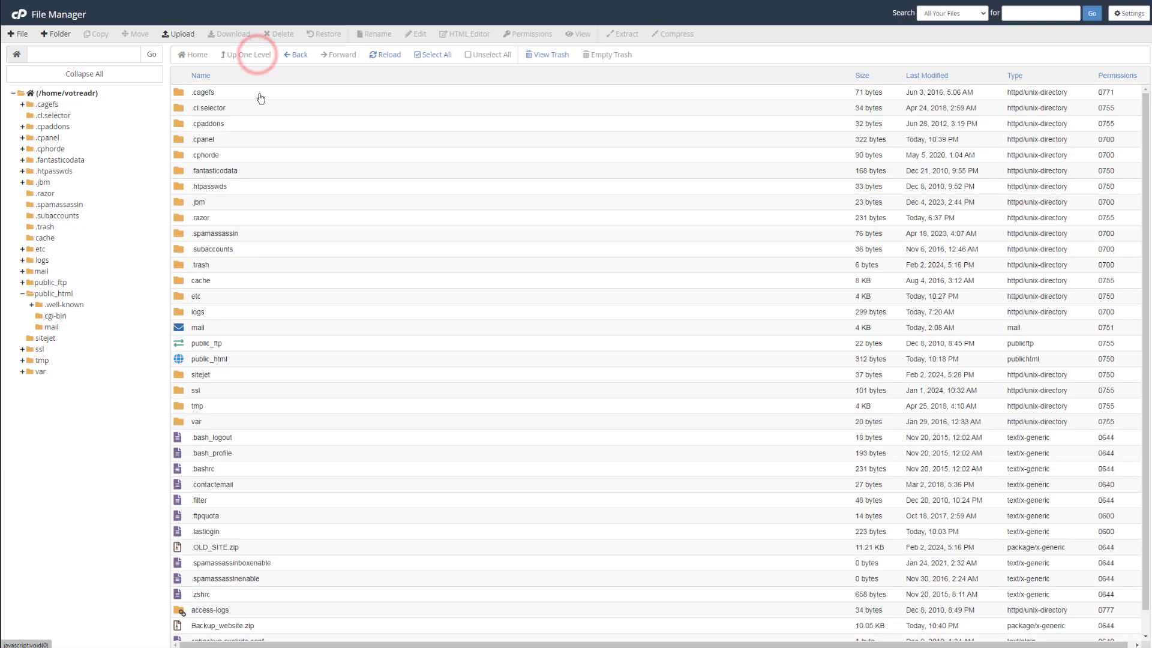
pyautogui.scroll(-1, 281, 515)
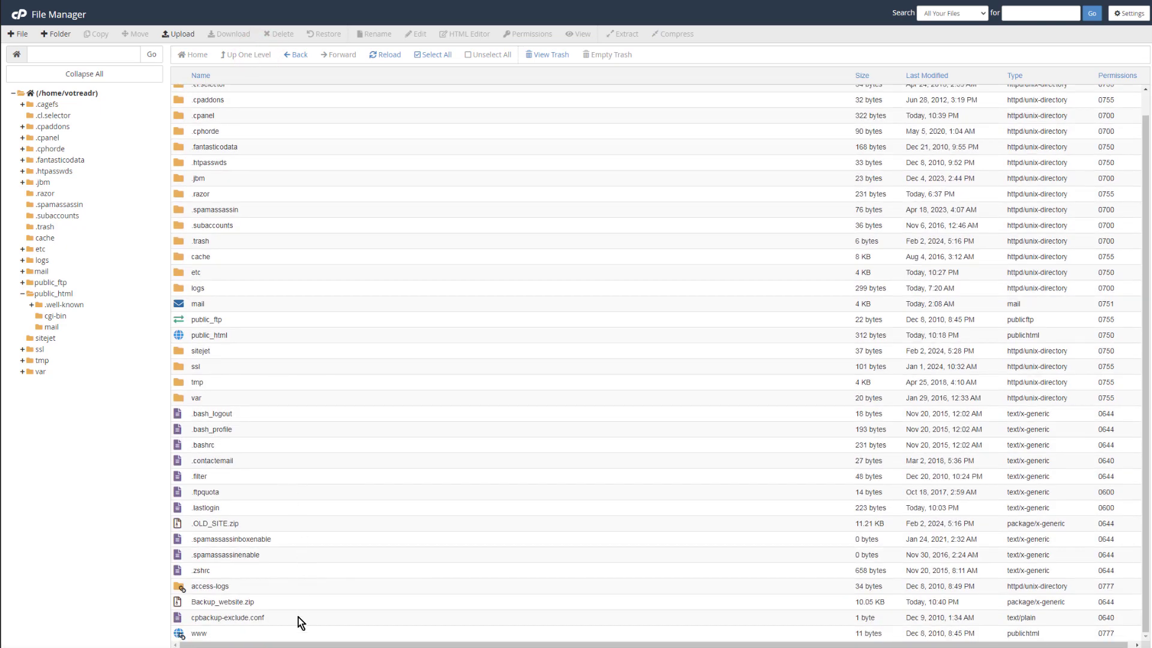
pyautogui.click(183, 604)
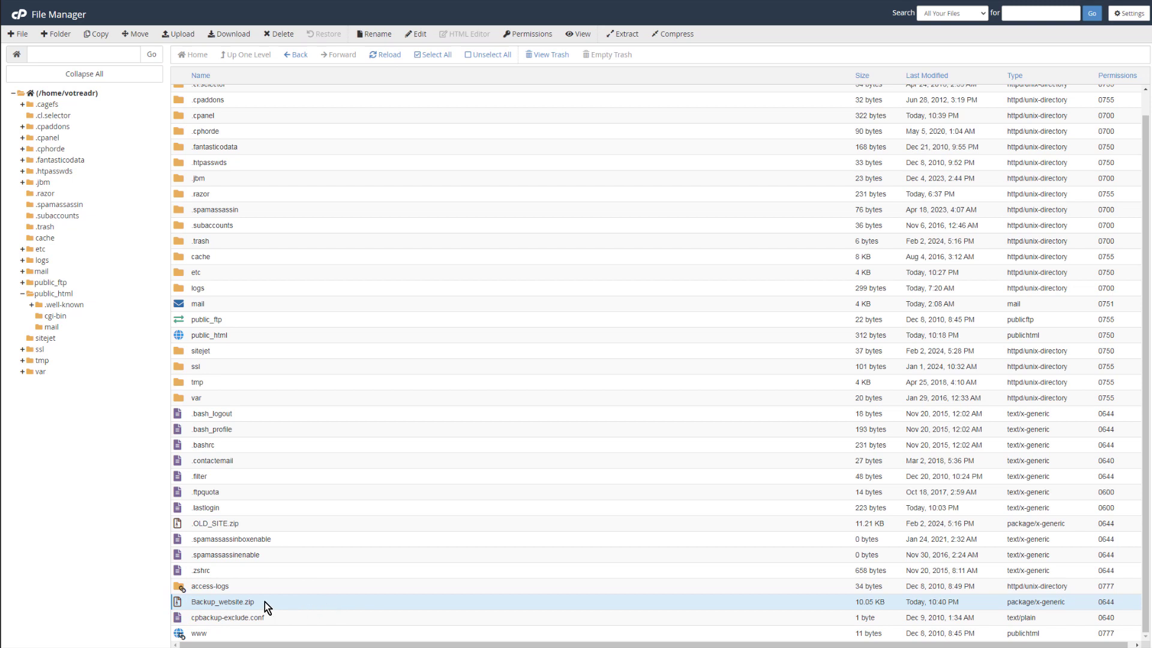
# - Delete all items in the public_html folder, from .well-known to test.html, by moving them to the trash
pyautogui.doubleClick(178, 337)
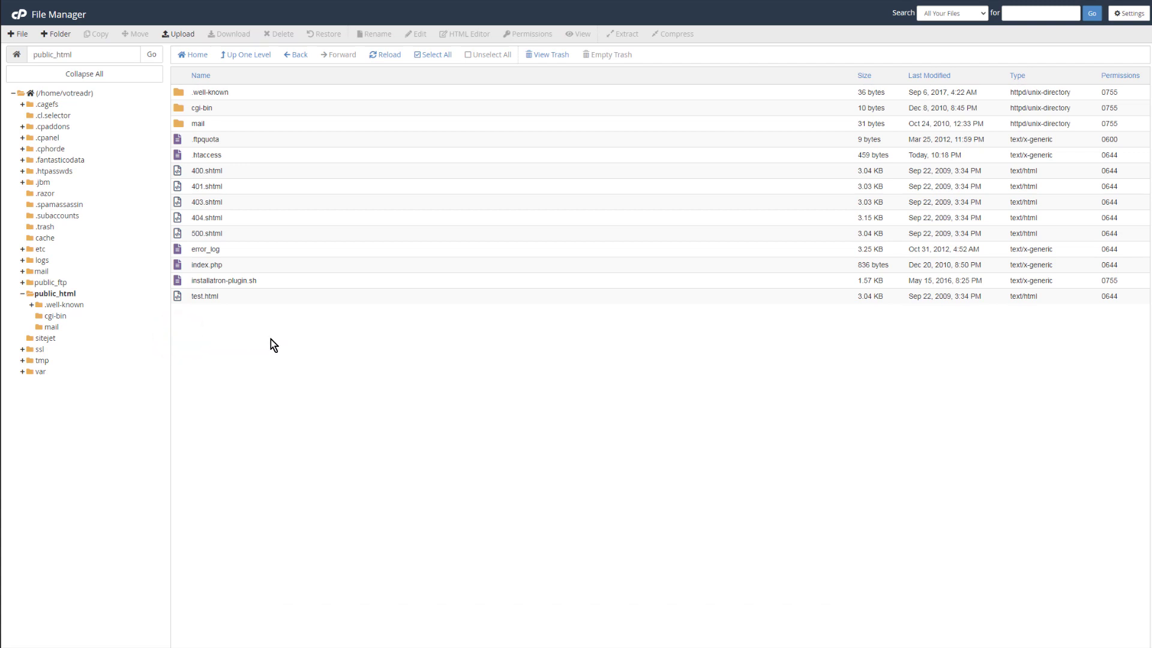
pyautogui.moveTo(265, 299); pyautogui.dragTo(360, 97)
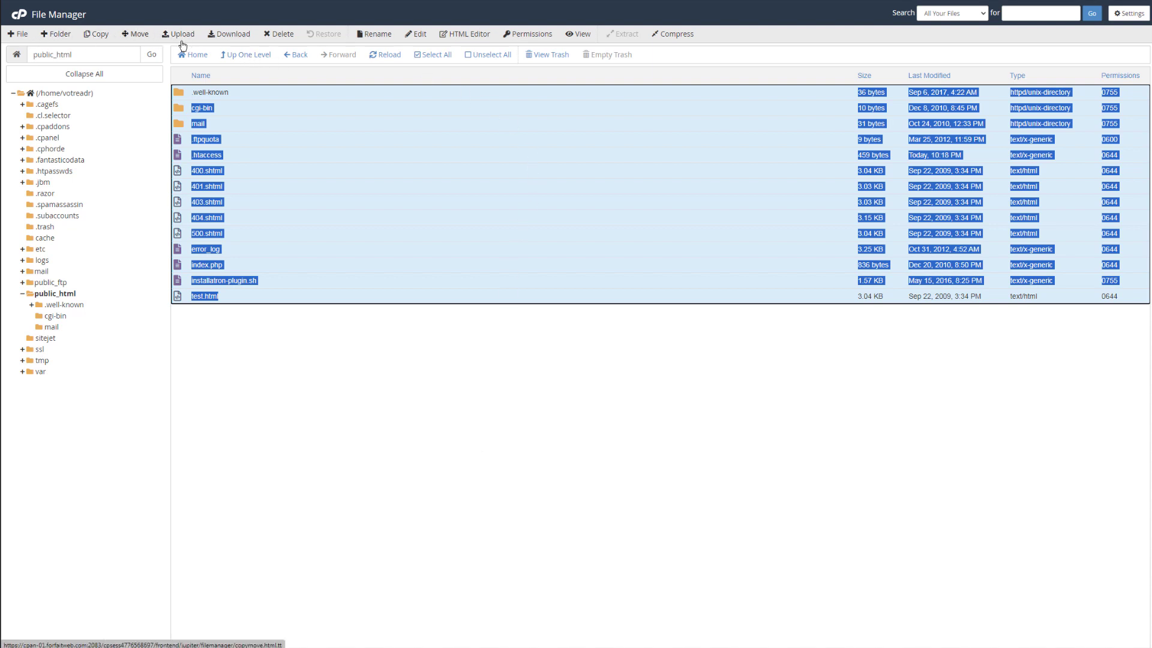
pyautogui.click(286, 37)
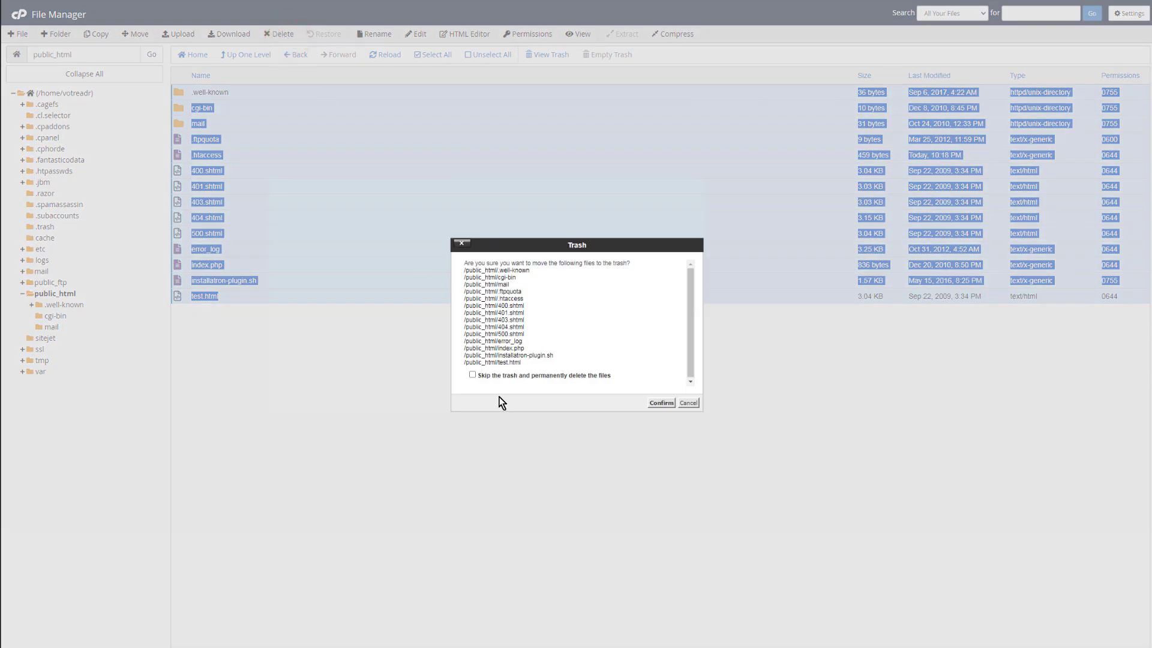
pyautogui.click(473, 375)
pyautogui.click(661, 403)
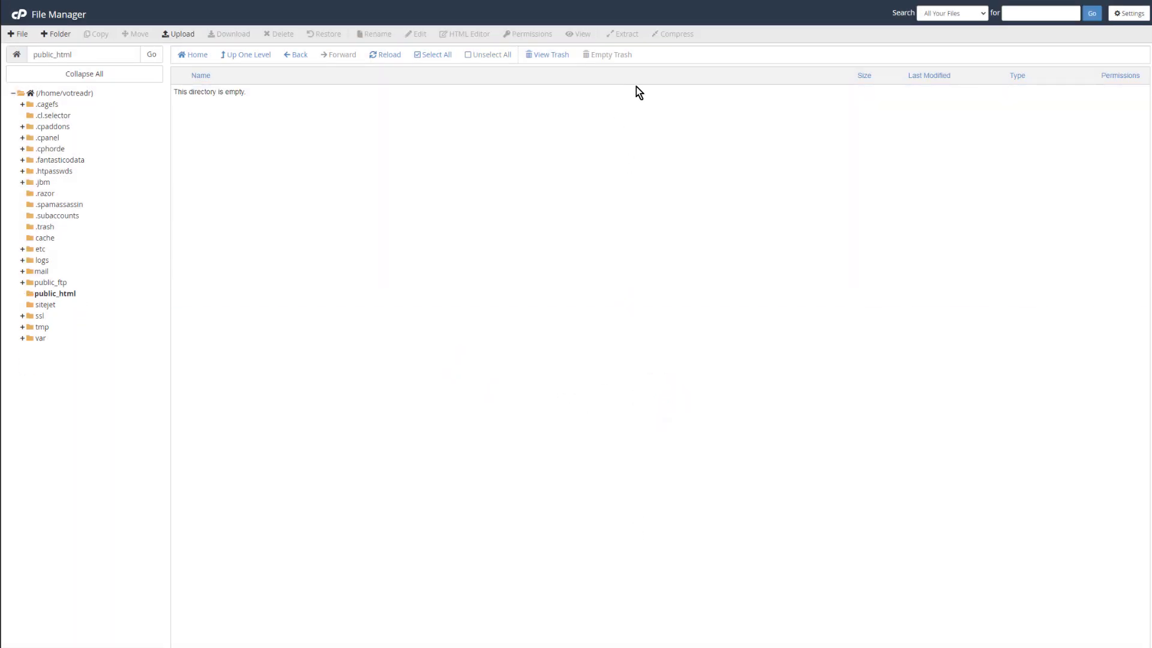
# - Check the home directory and the public_html folder, and reopen Sitejet Builder from the cPanel tools
pyautogui.click(246, 55)
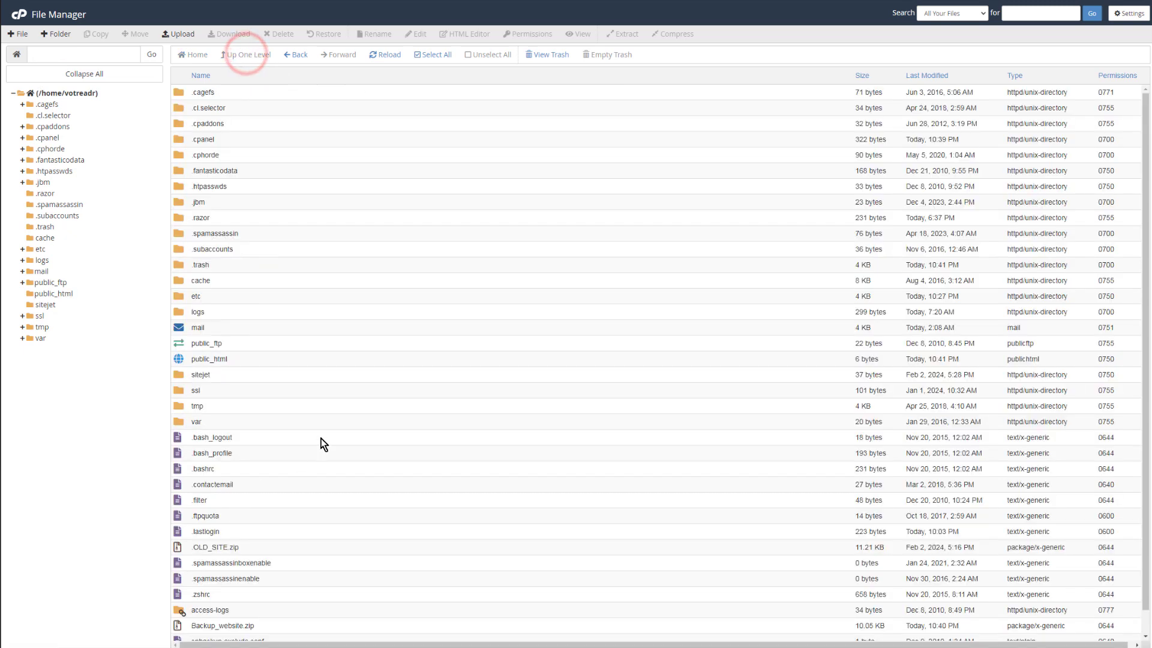
pyautogui.doubleClick(177, 357)
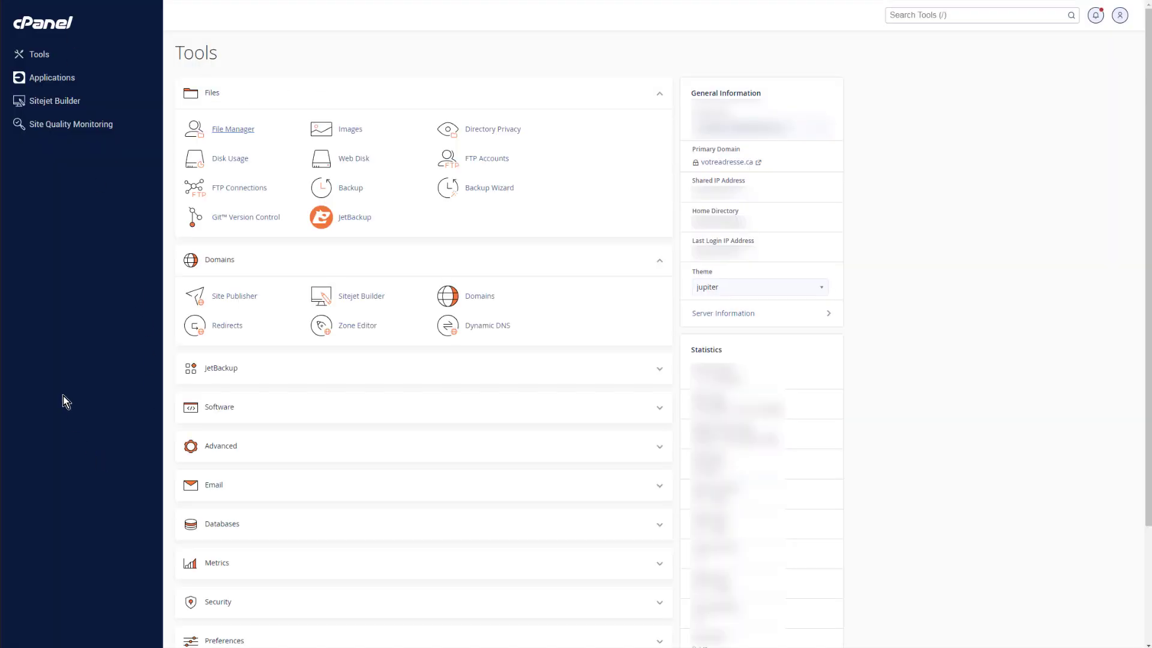
pyautogui.click(366, 302)
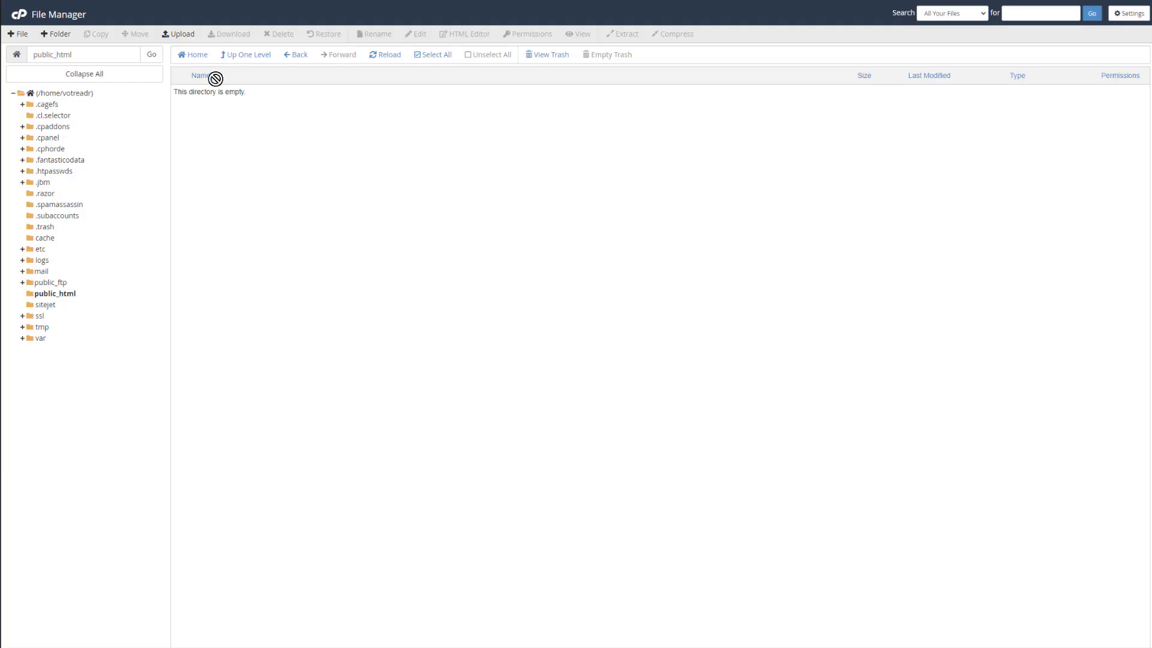
# - Move all items in the .trash folder, from .well-known to test.html, to the path /public_html
pyautogui.click(245, 56)
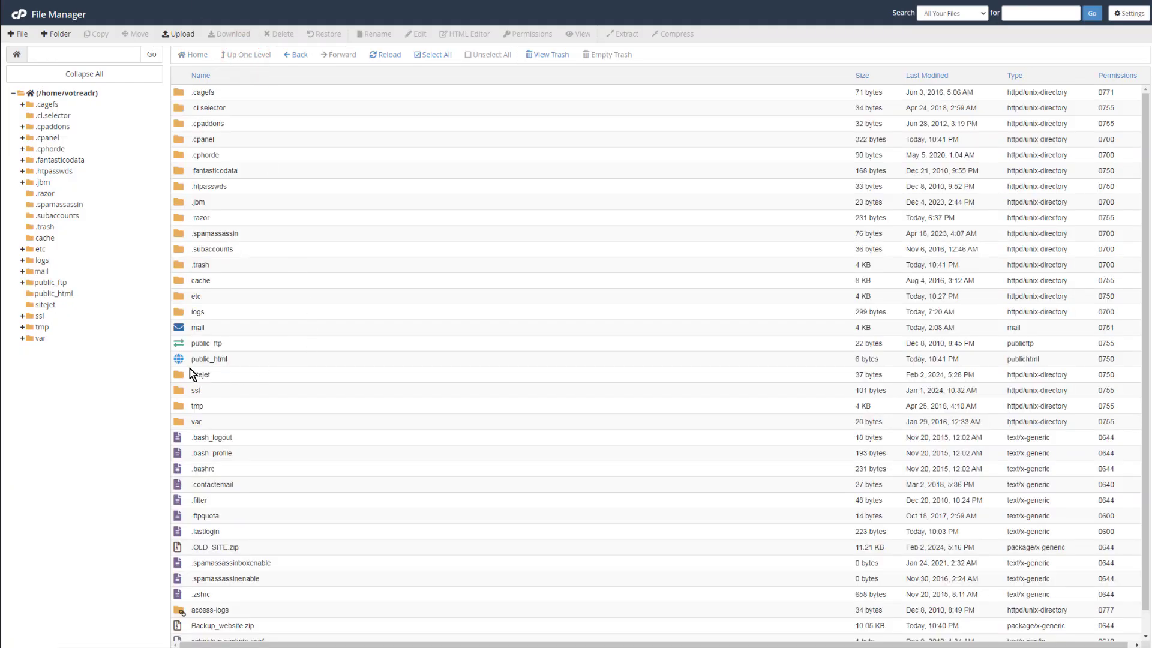
pyautogui.doubleClick(177, 263)
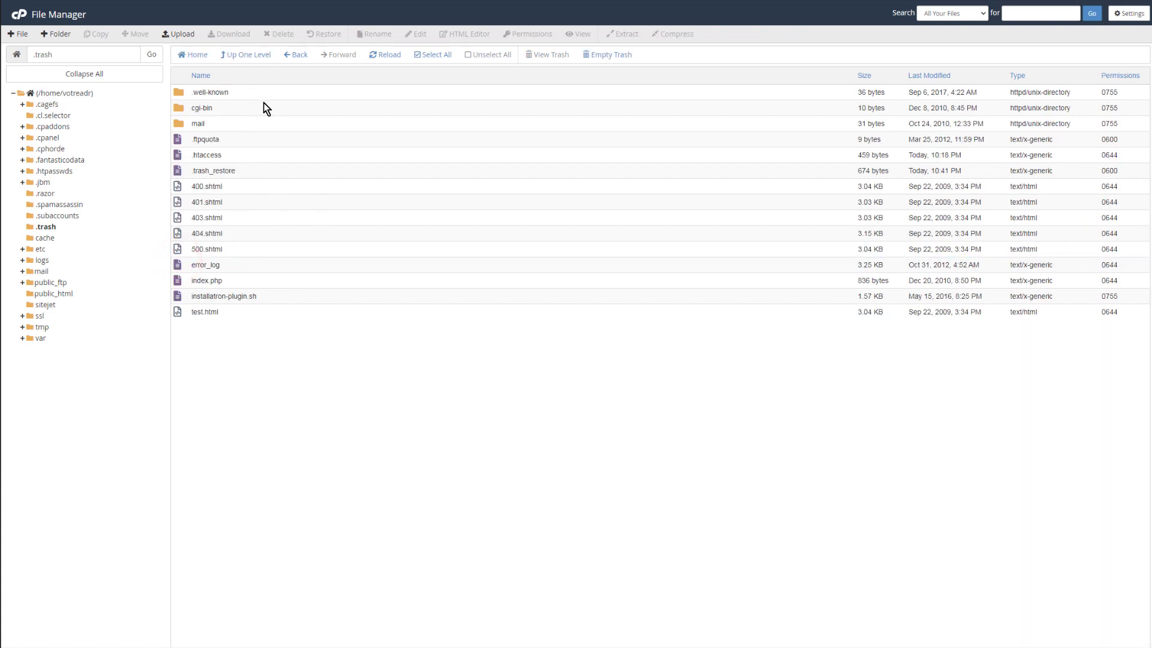
pyautogui.click(267, 95)
pyautogui.keyDown('shift'); pyautogui.click(264, 312); pyautogui.keyUp('shift')
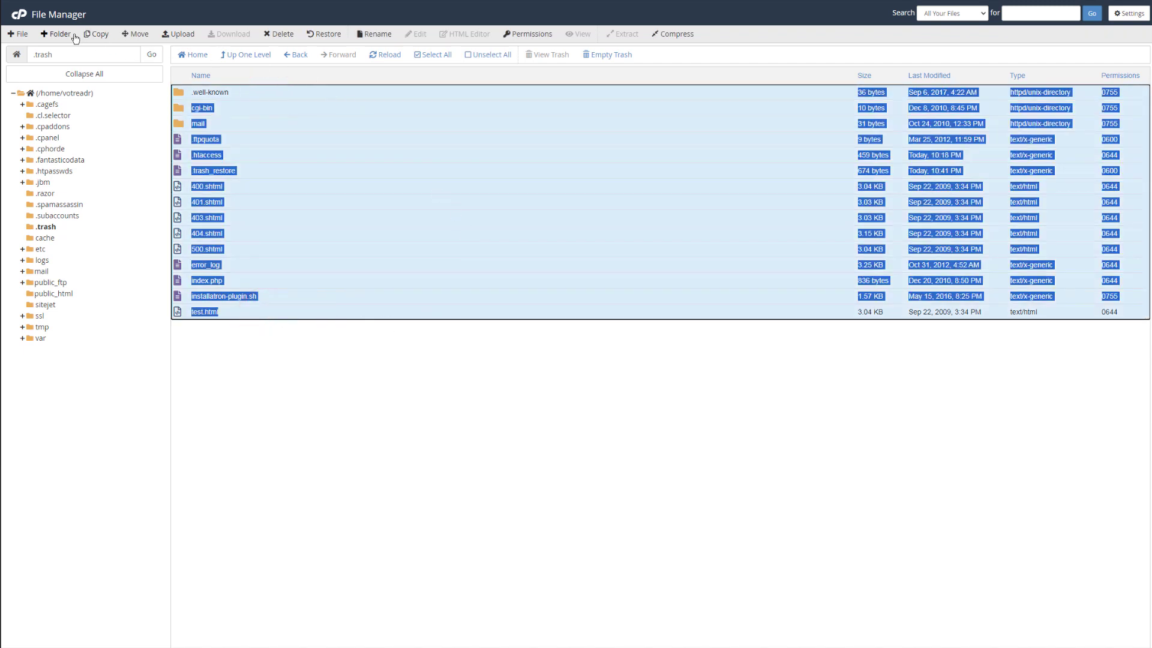
pyautogui.click(136, 34)
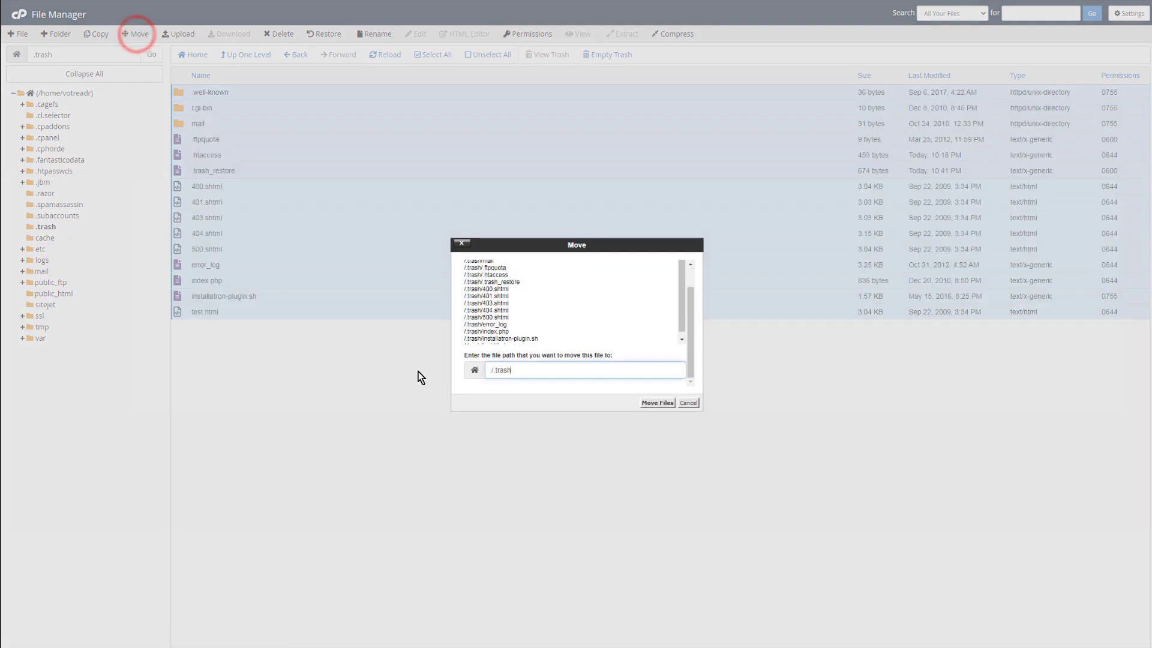
pyautogui.tripleClick(495, 370)
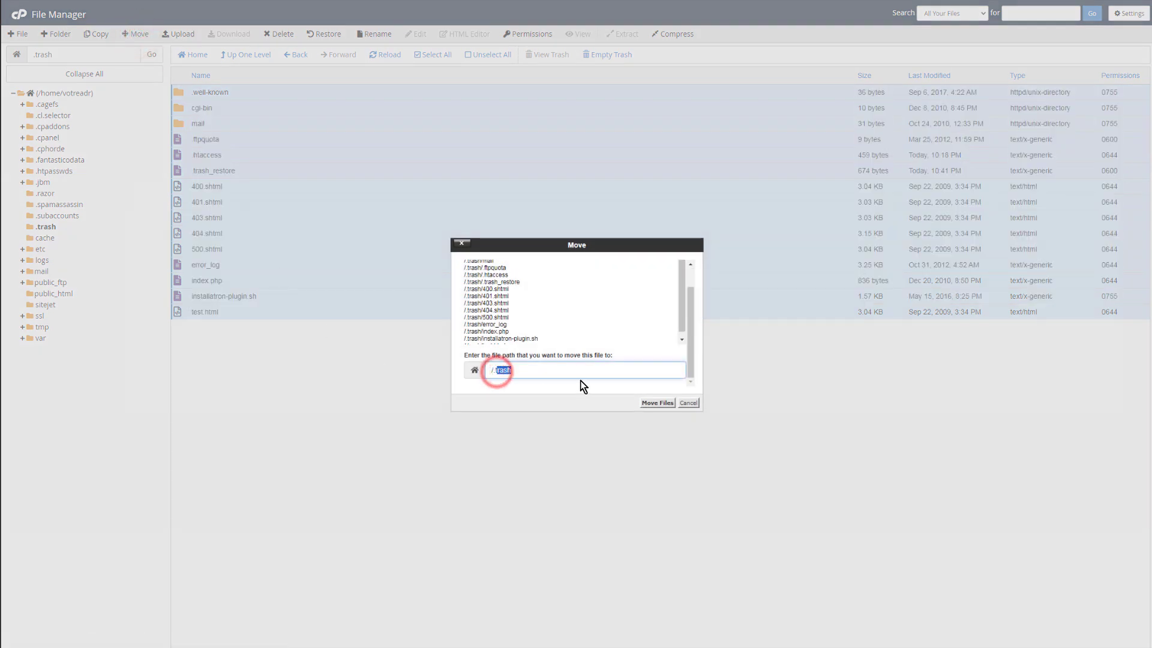
pyautogui.write('/.tpuc')
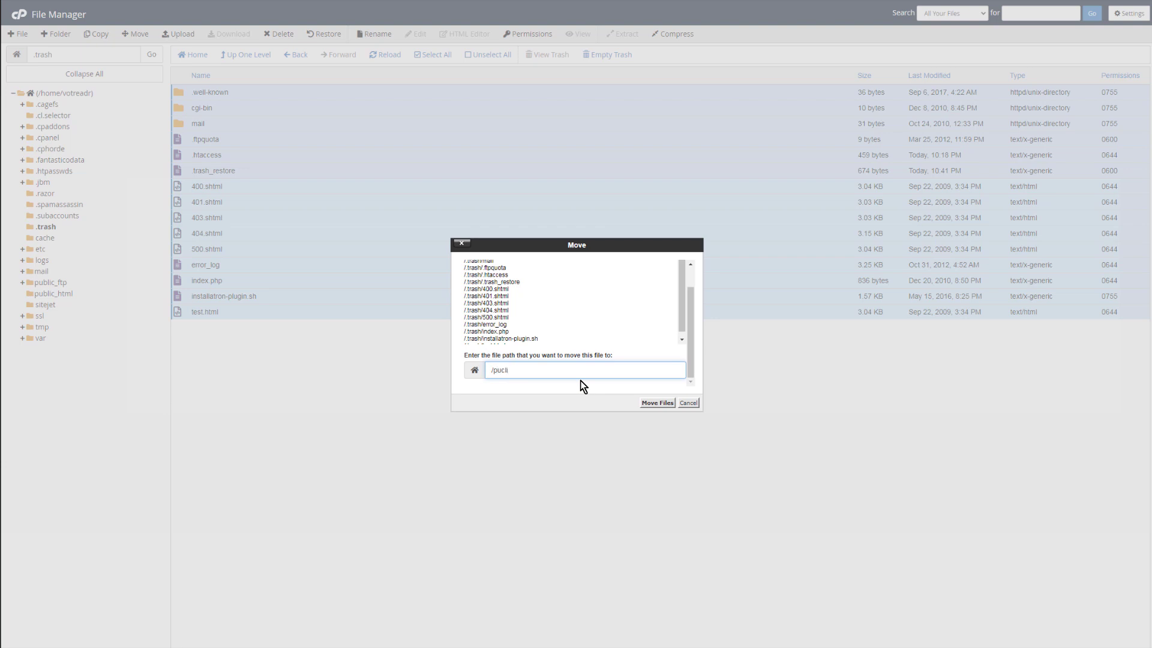
pyautogui.write('lic_html')
pyautogui.click(662, 402)
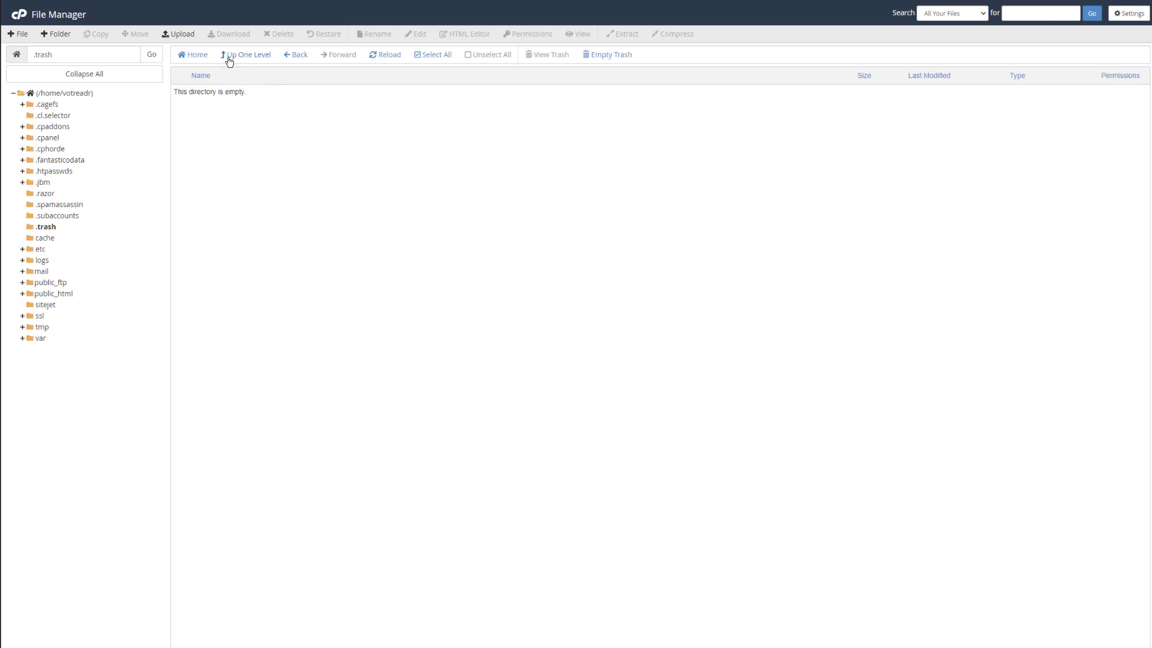
# - Return to the public_html folder and move all its items, from .well-known to test.html, to the trash again
pyautogui.click(231, 56)
pyautogui.doubleClick(177, 360)
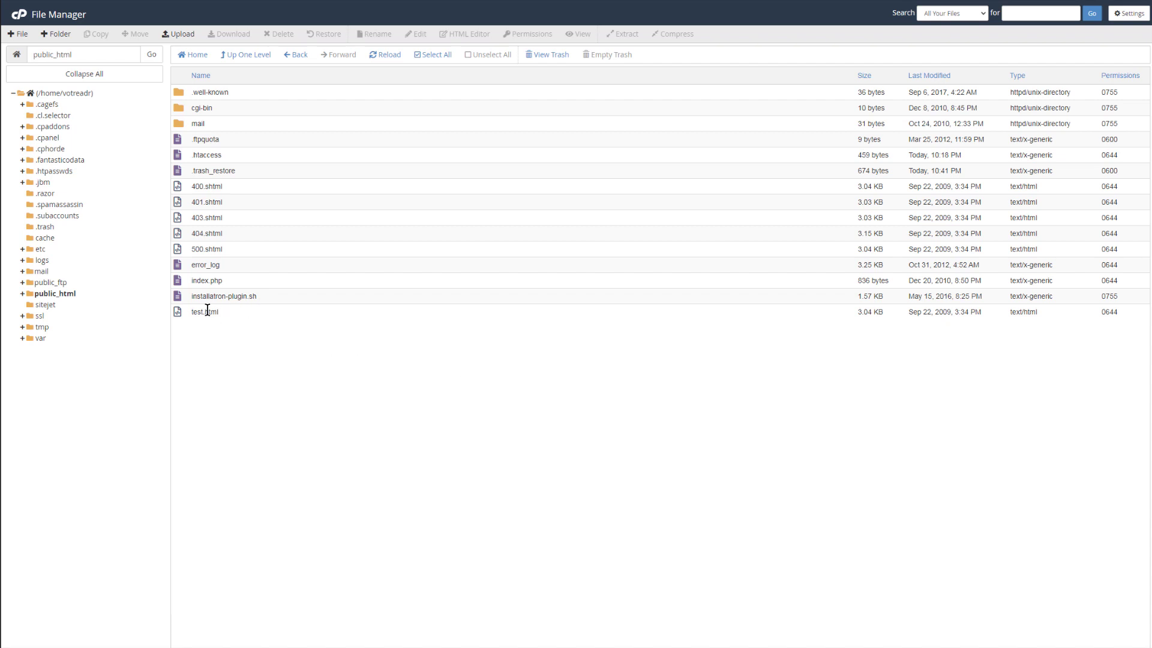
pyautogui.click(178, 311)
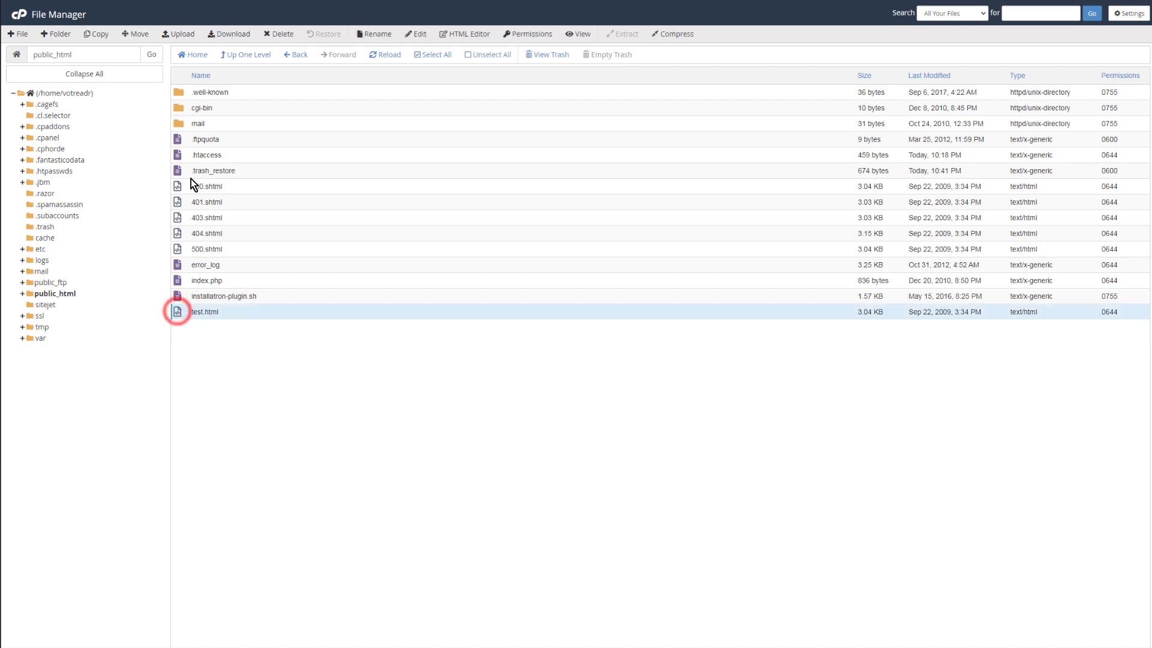
pyautogui.keyDown('shift'); pyautogui.click(199, 93); pyautogui.keyUp('shift')
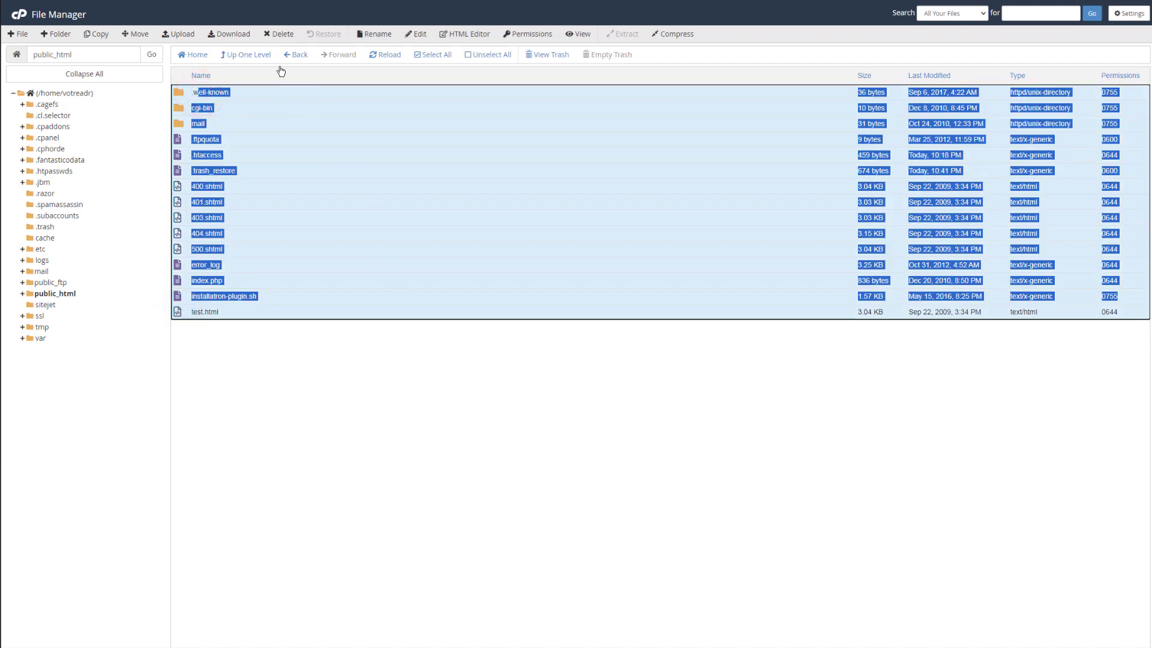
pyautogui.click(282, 34)
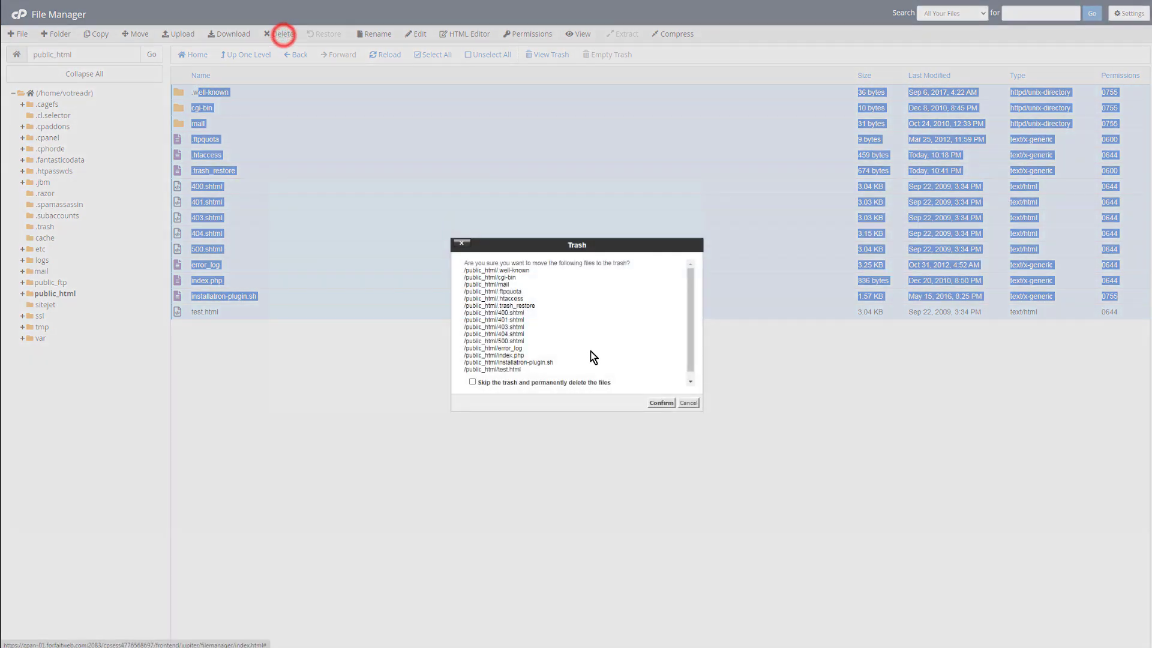
pyautogui.click(661, 402)
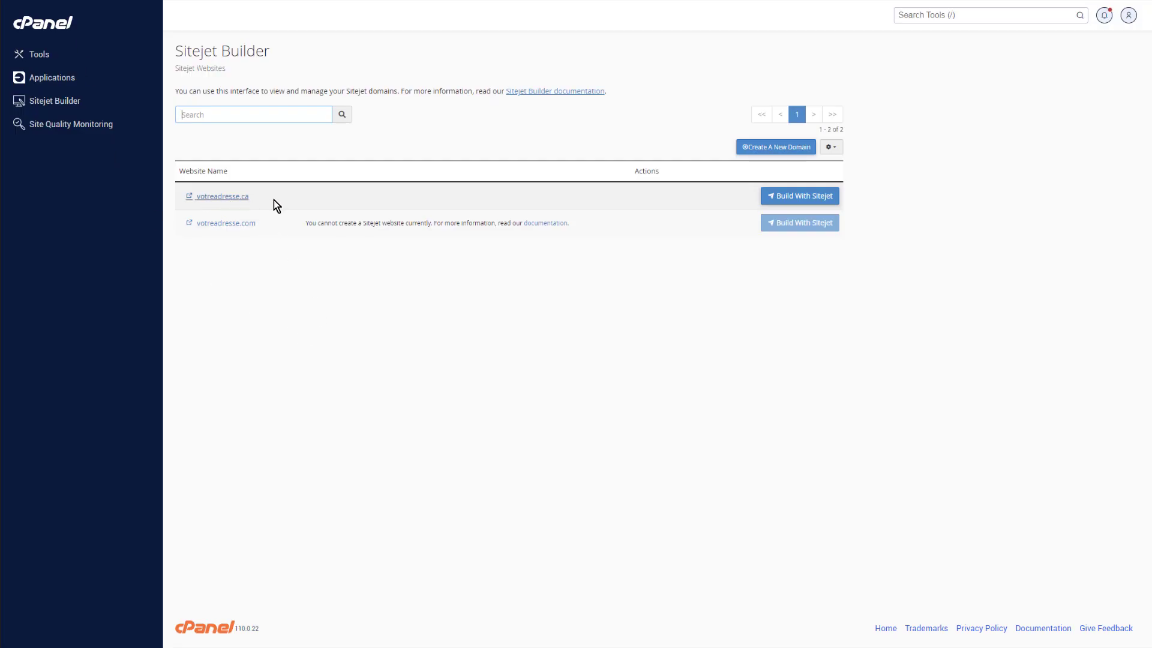
# - Start building the votreadresse.ca website with Sitejet and browse the gallery of all templates
pyautogui.click(799, 198)
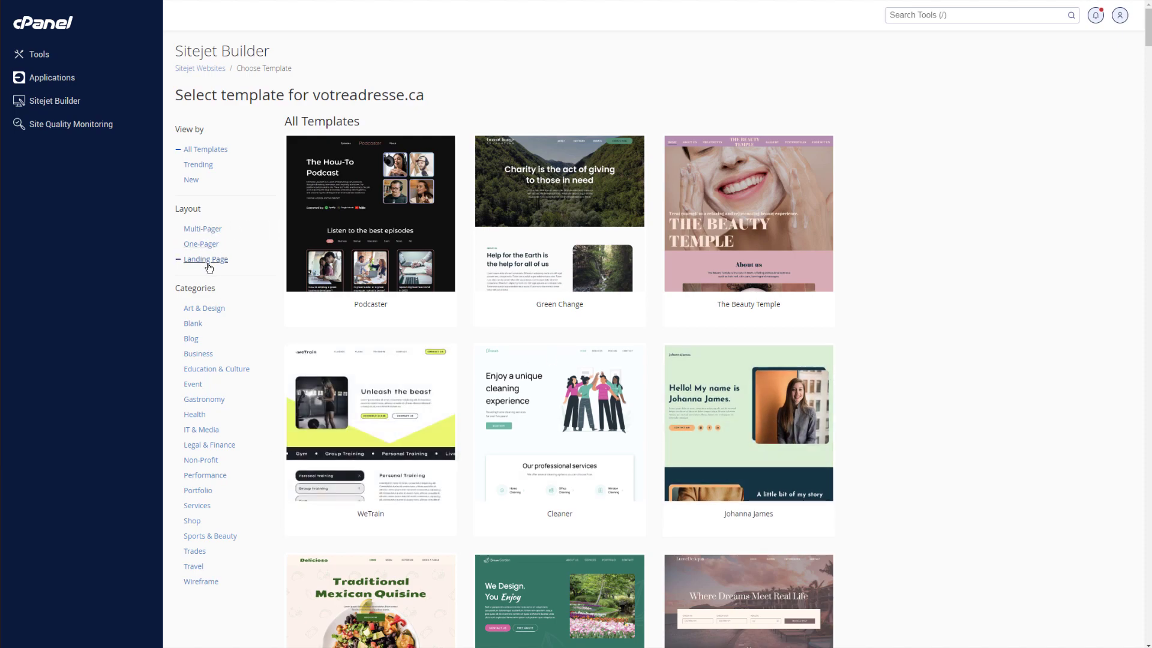
pyautogui.scroll(-10, 432, 497)
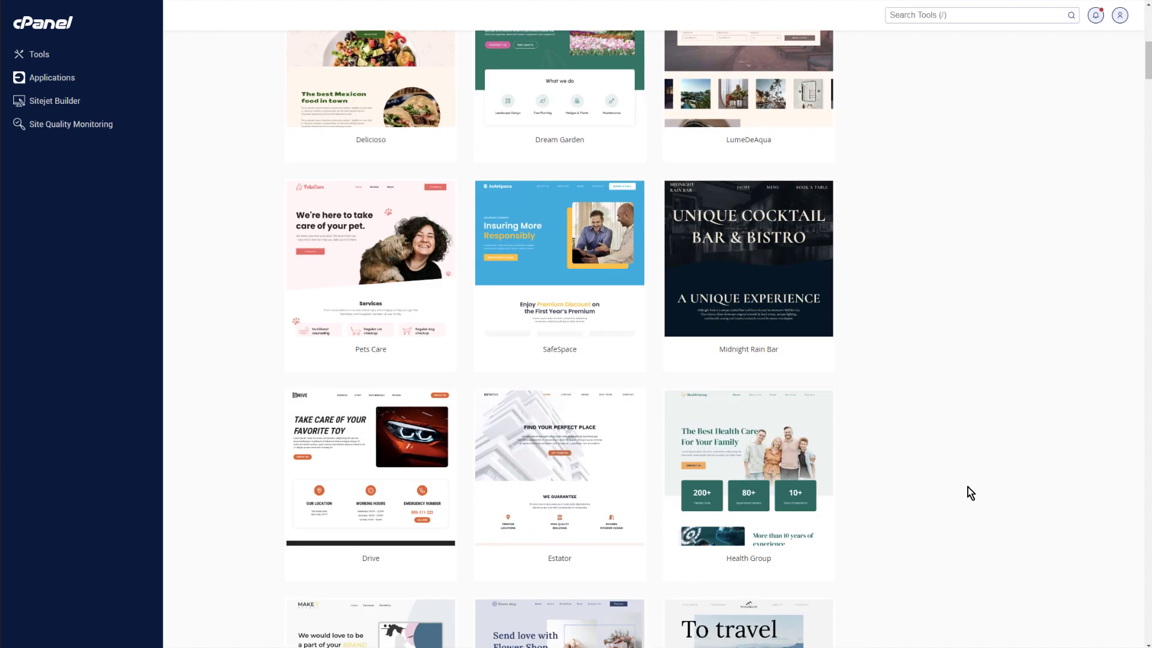
pyautogui.scroll(-15, 970, 493)
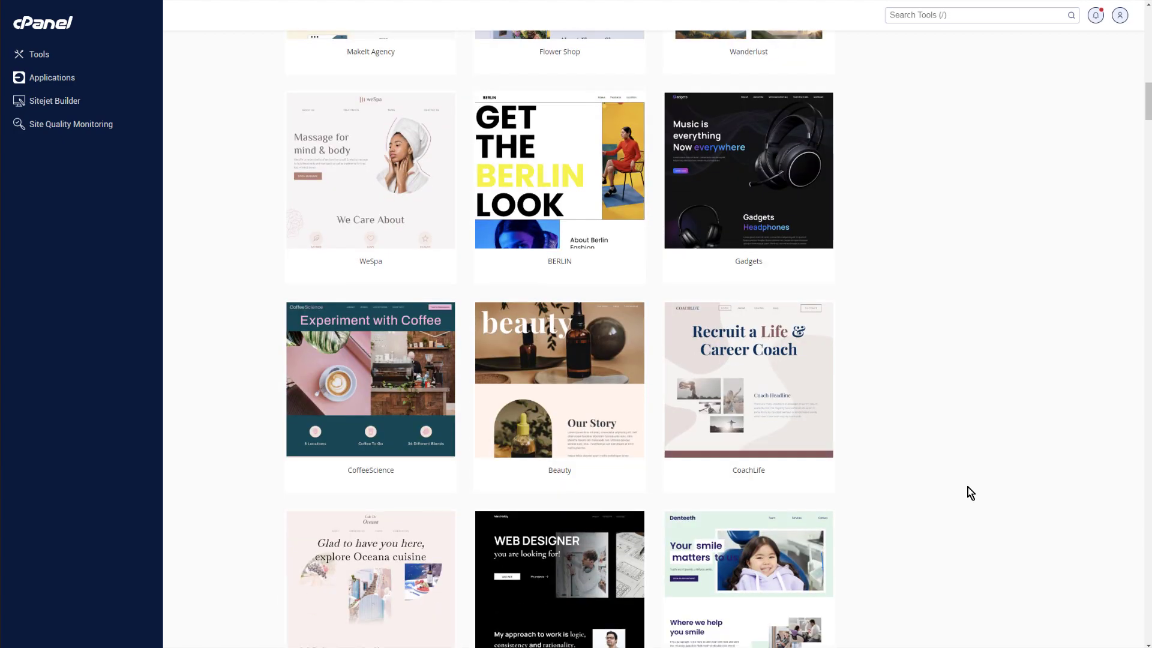
pyautogui.scroll(-17, 970, 493)
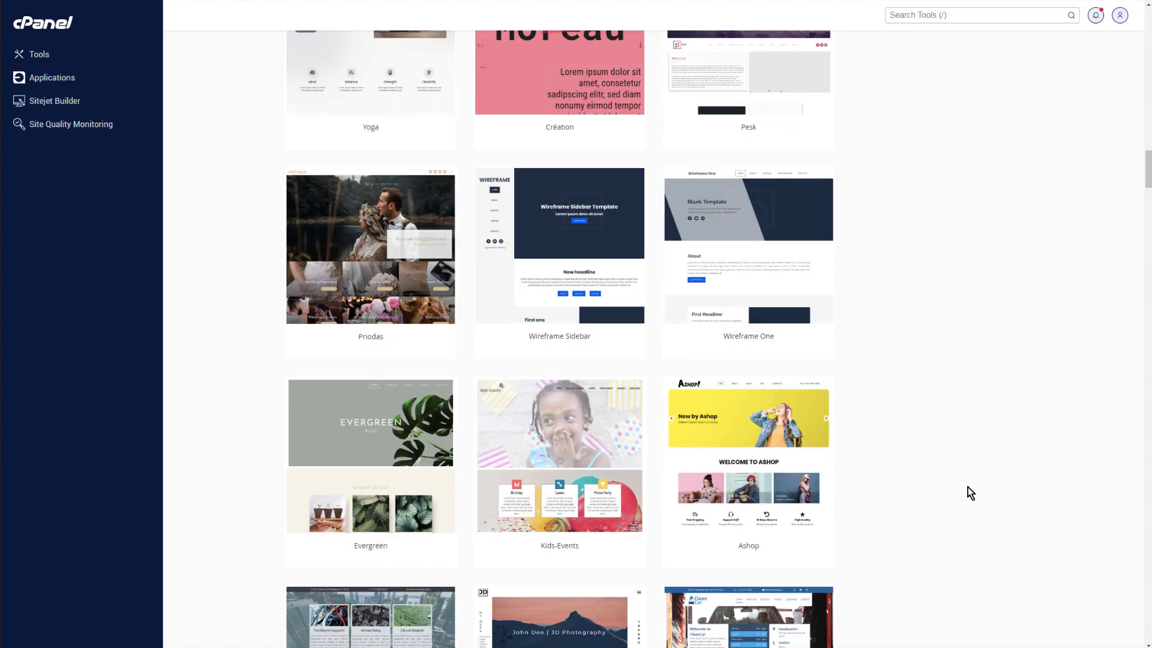
pyautogui.scroll(-8, 970, 493)
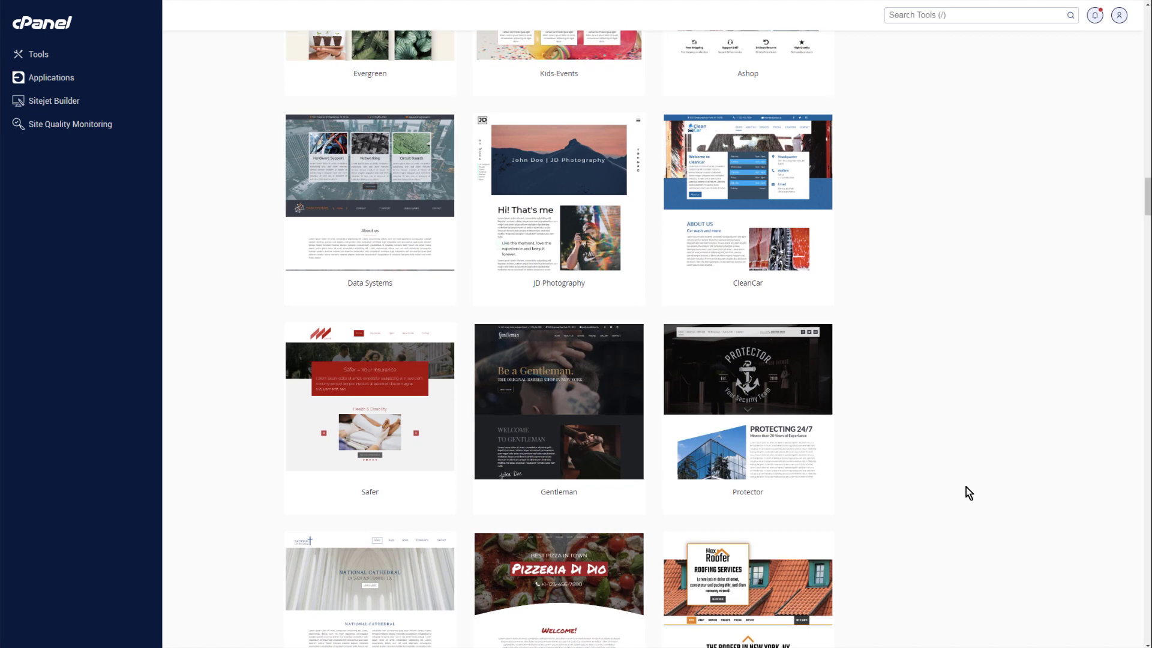
pyautogui.scroll(-10, 966, 488)
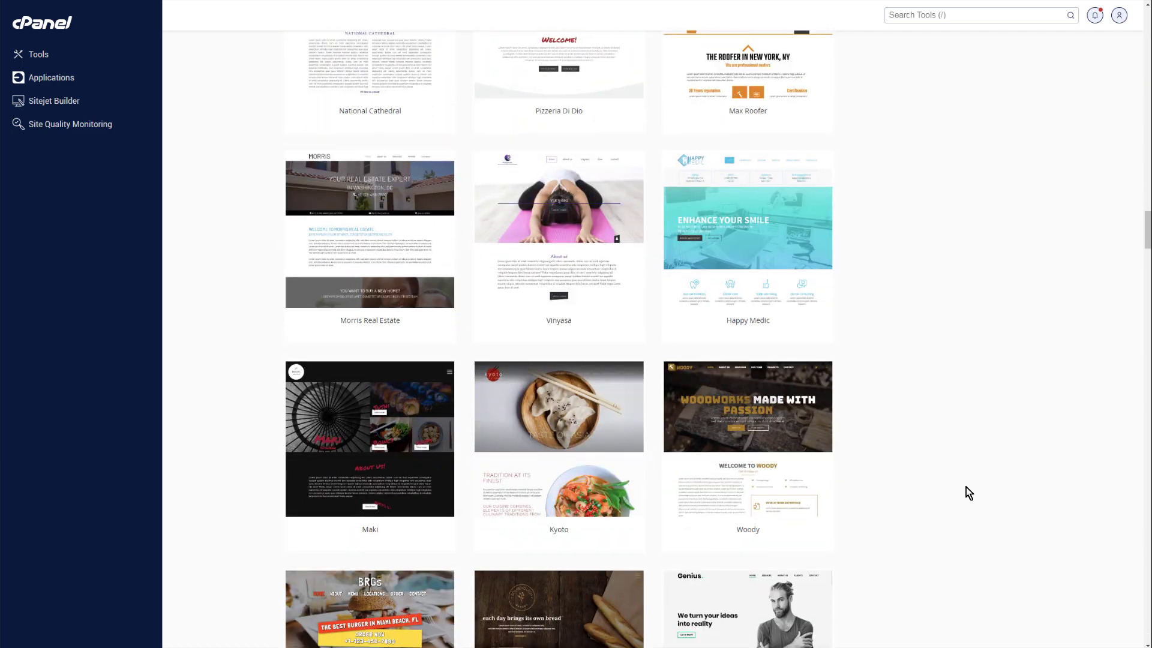
pyautogui.scroll(-6, 966, 492)
pyautogui.scroll(-6, 967, 492)
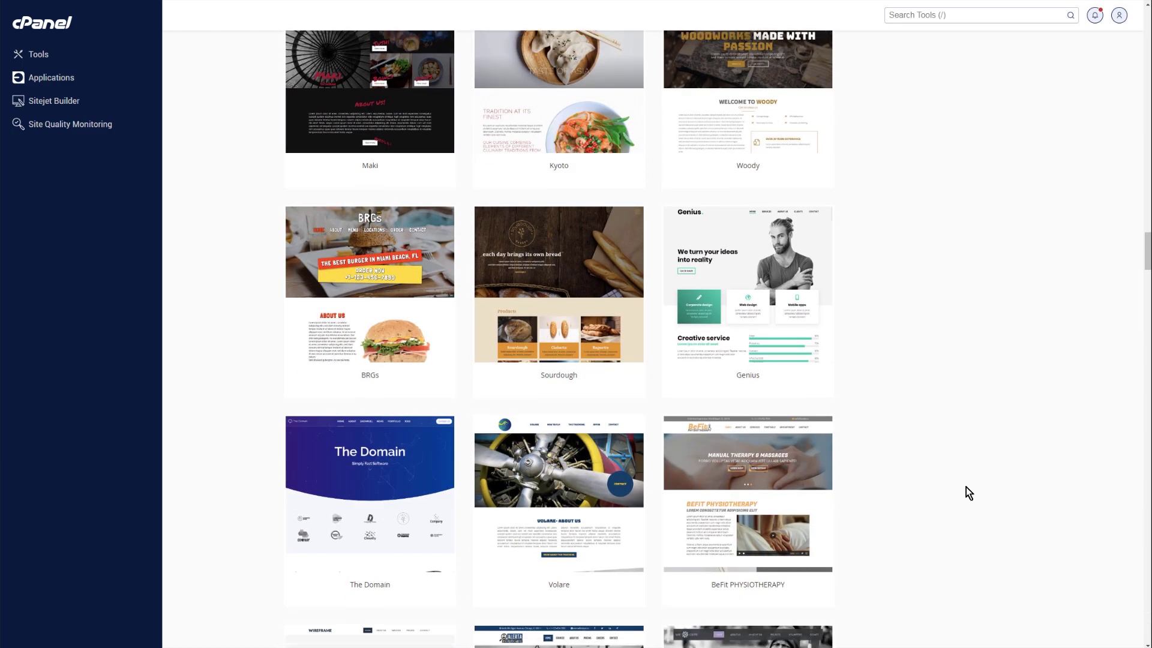
pyautogui.scroll(-4, 965, 487)
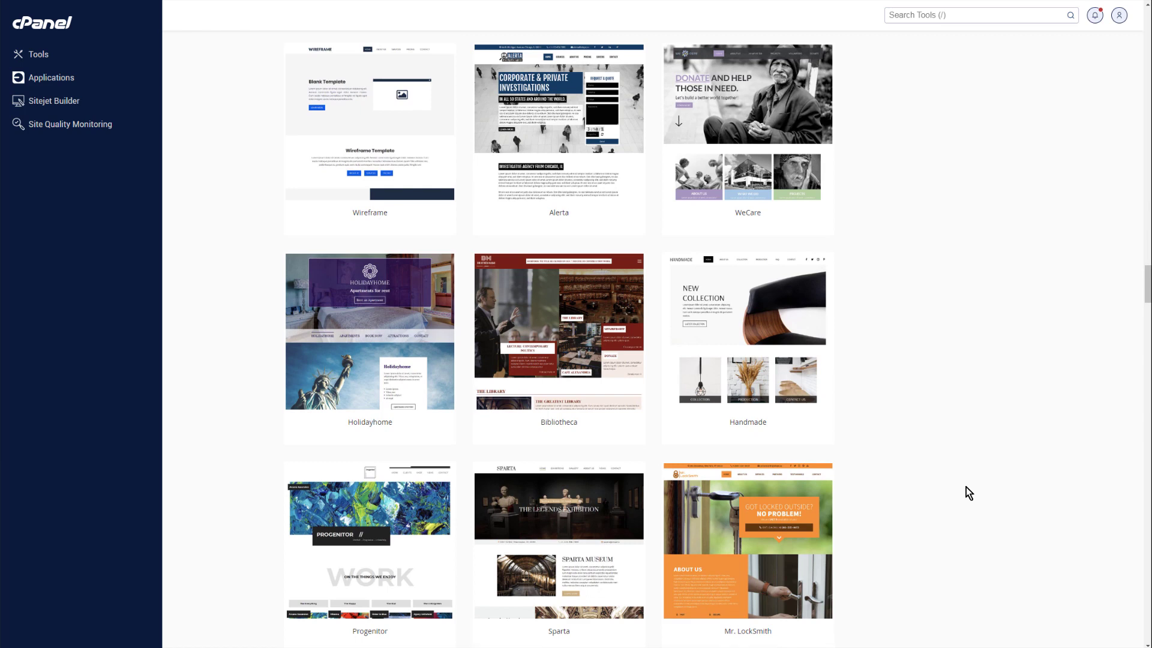
# - Preview the Handmade template, visit its About Us, Collection, Production and FAQ pages, and close the preview
pyautogui.moveTo(759, 309)
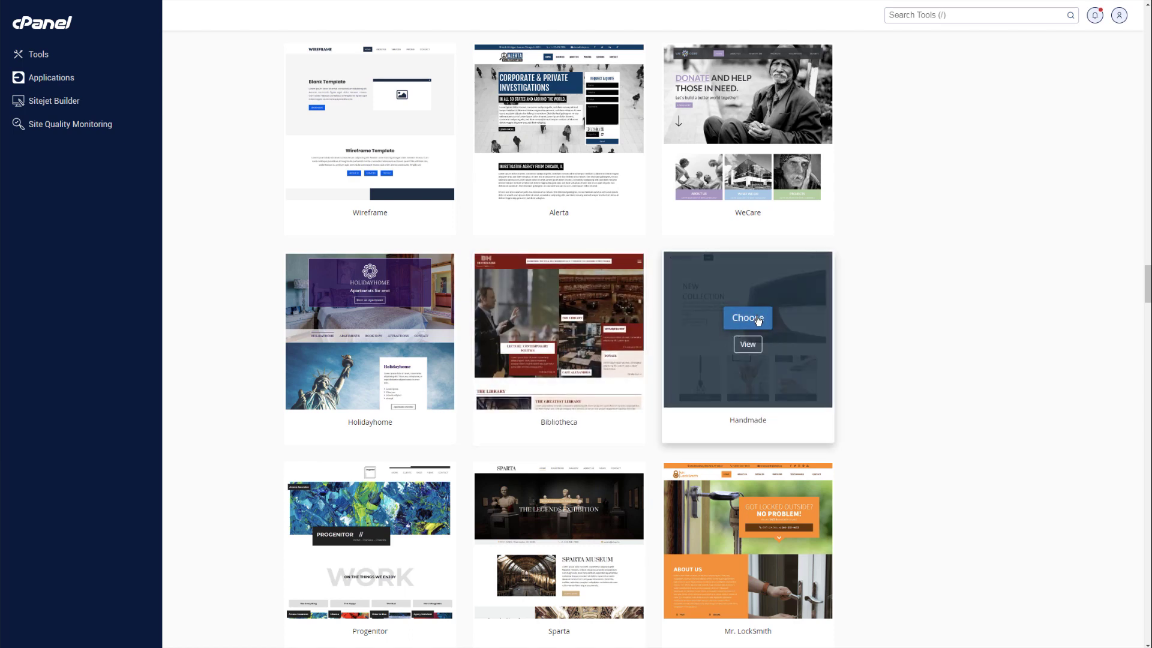
pyautogui.click(747, 344)
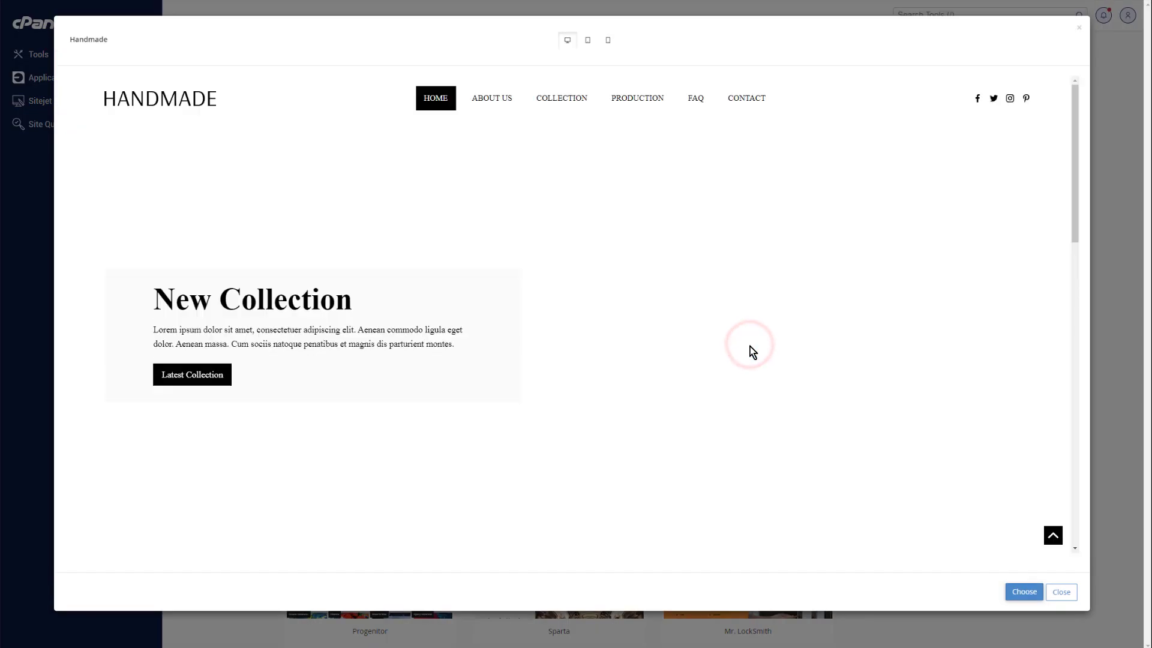
pyautogui.click(503, 98)
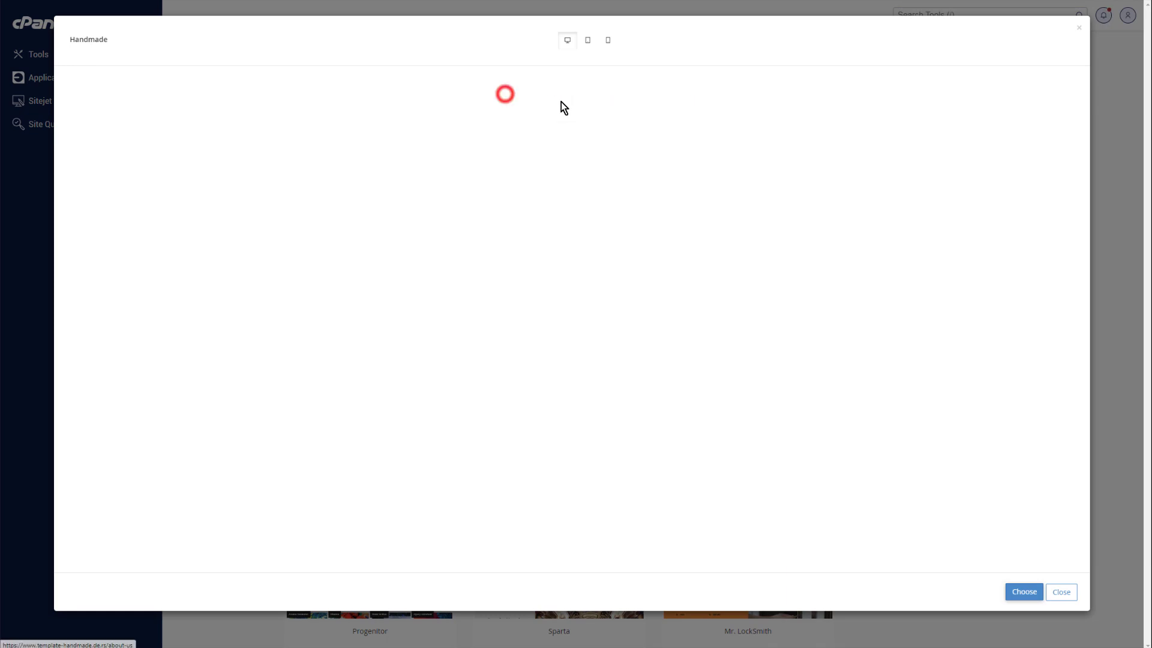
pyautogui.click(574, 100)
pyautogui.click(632, 97)
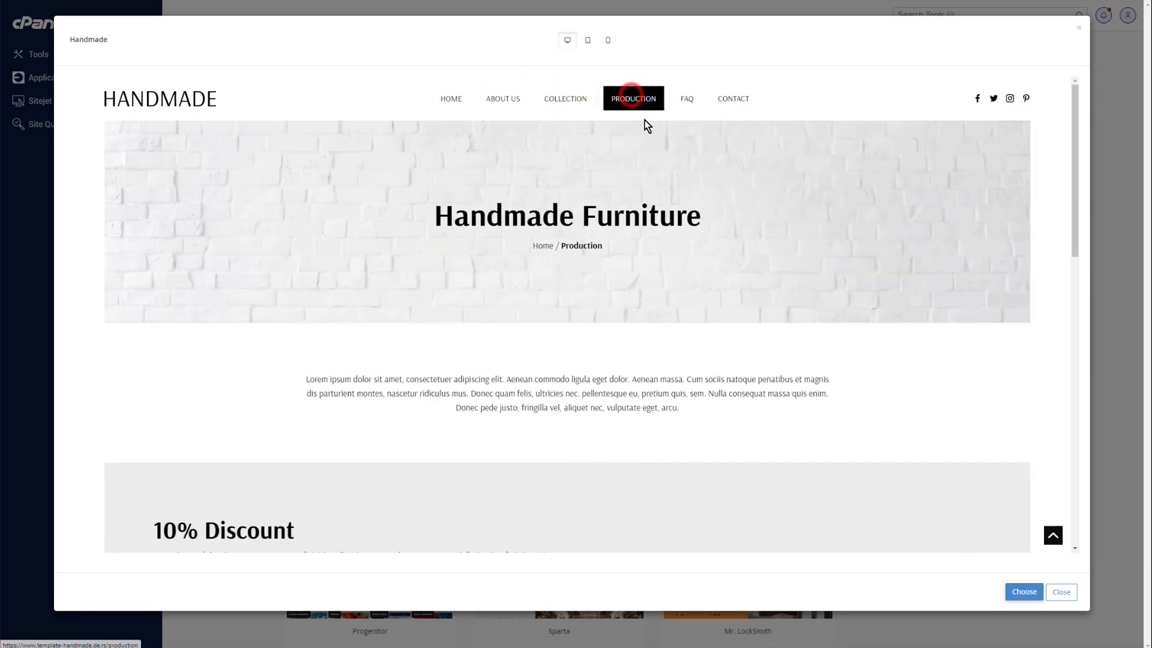
pyautogui.click(690, 100)
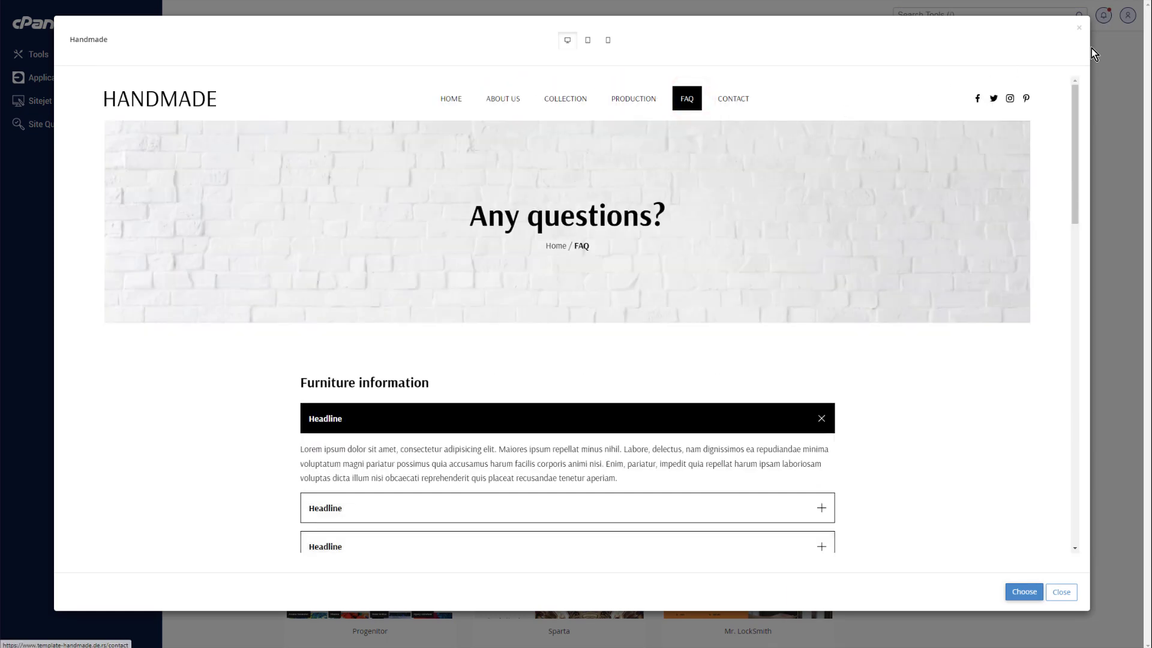
pyautogui.click(1079, 32)
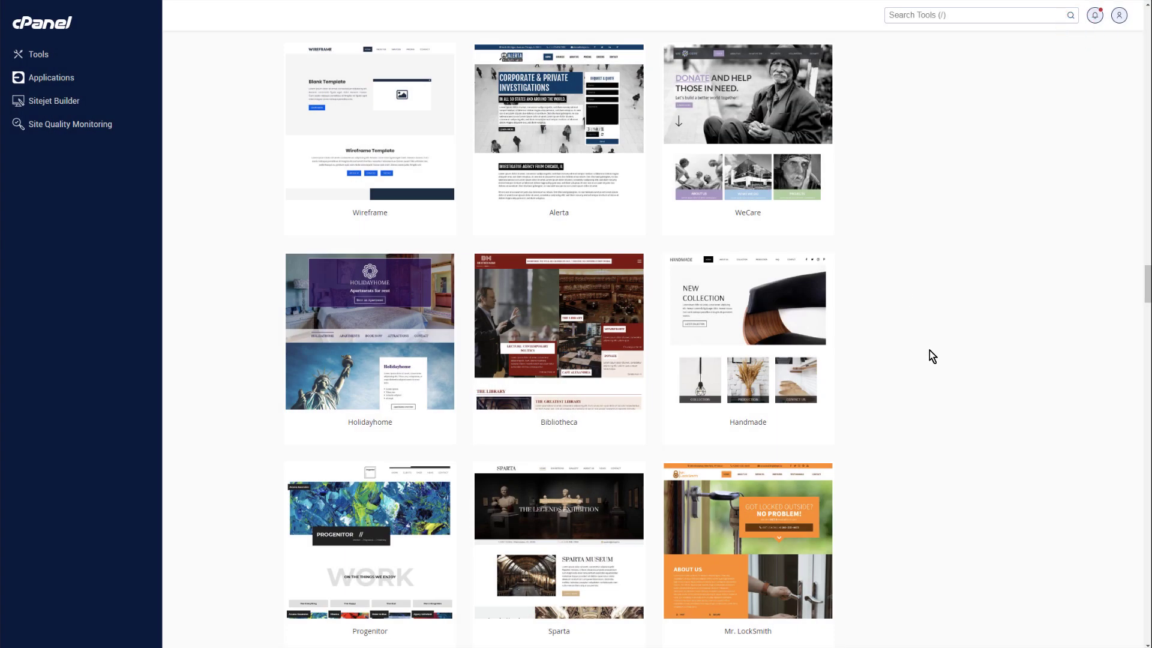